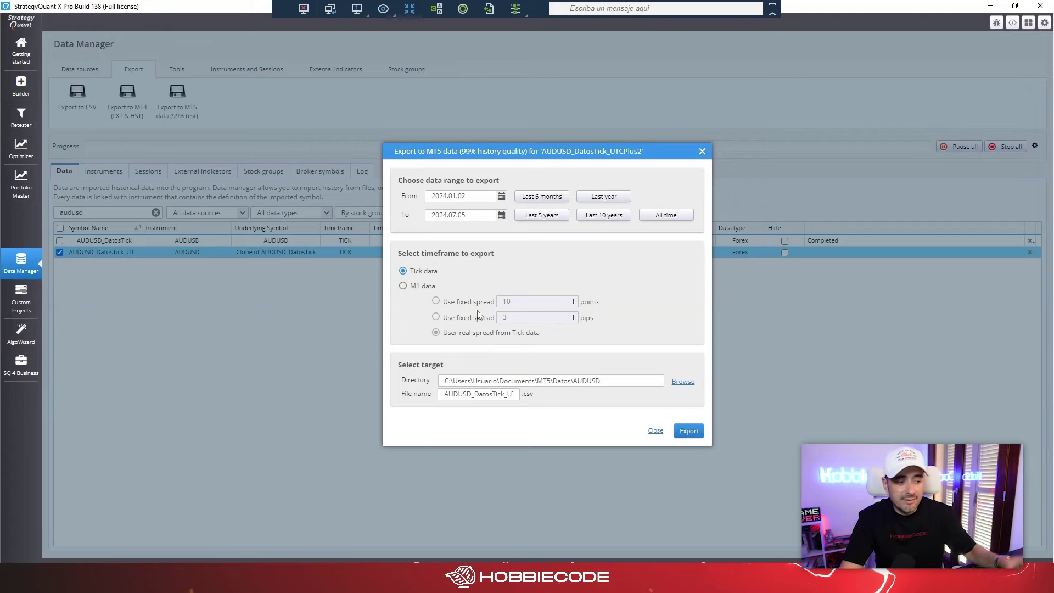
- Export the AUDUSD_DatosTick_UTCPlus2 tick data for MT5 to the MT5\Datos\AUDUSD folder and select the exported CSV file there
click(683, 381)
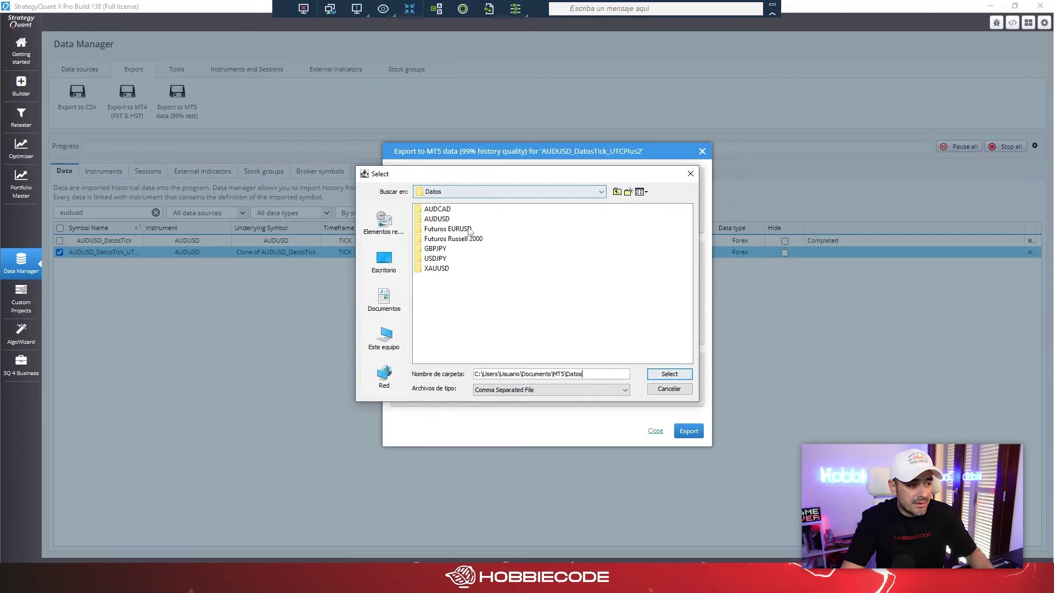
double_click(440, 219)
click(671, 375)
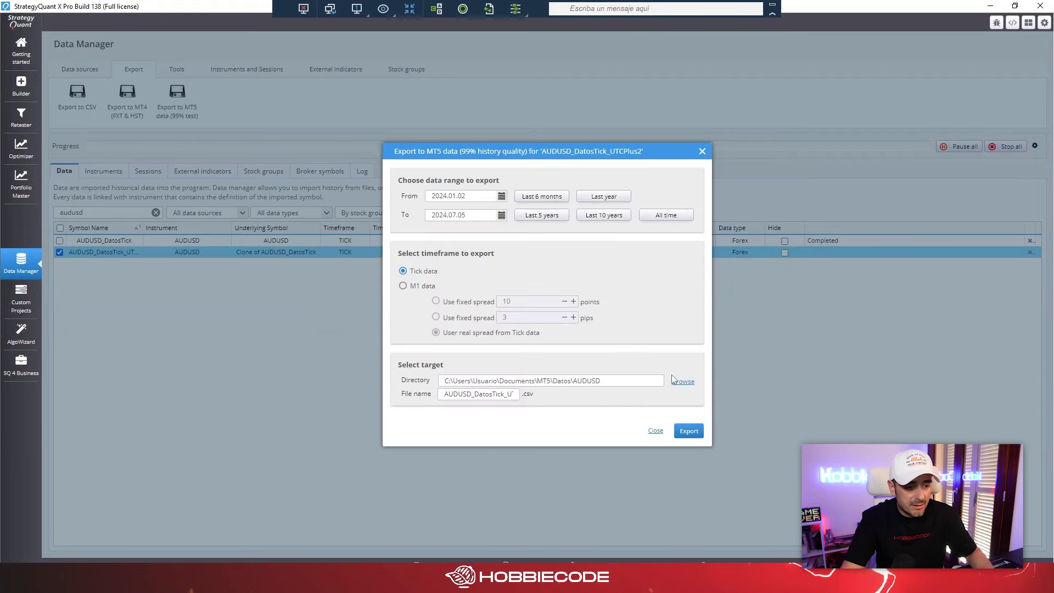
click(694, 433)
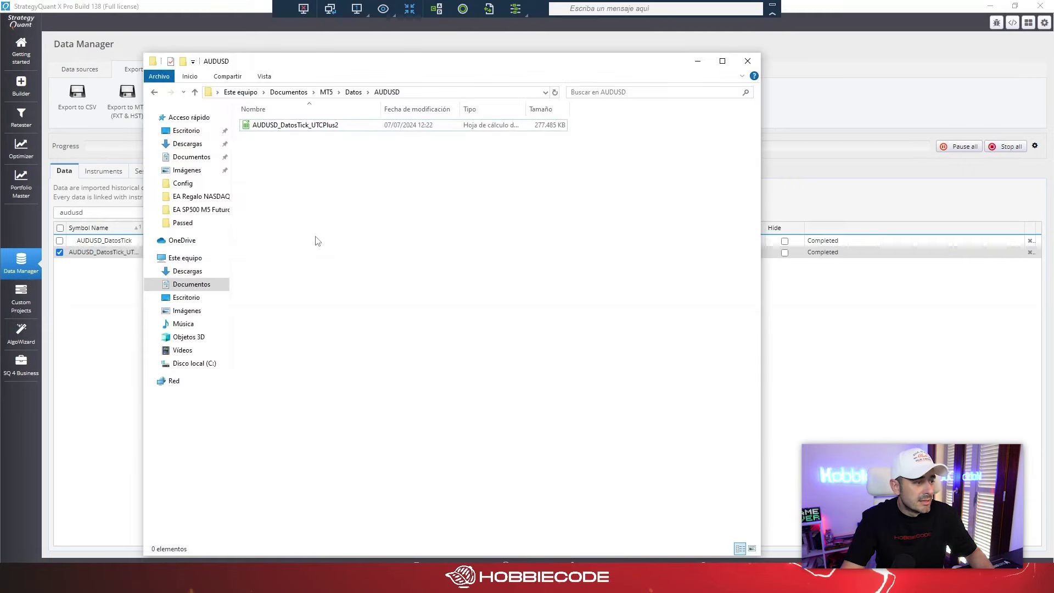
click(298, 126)
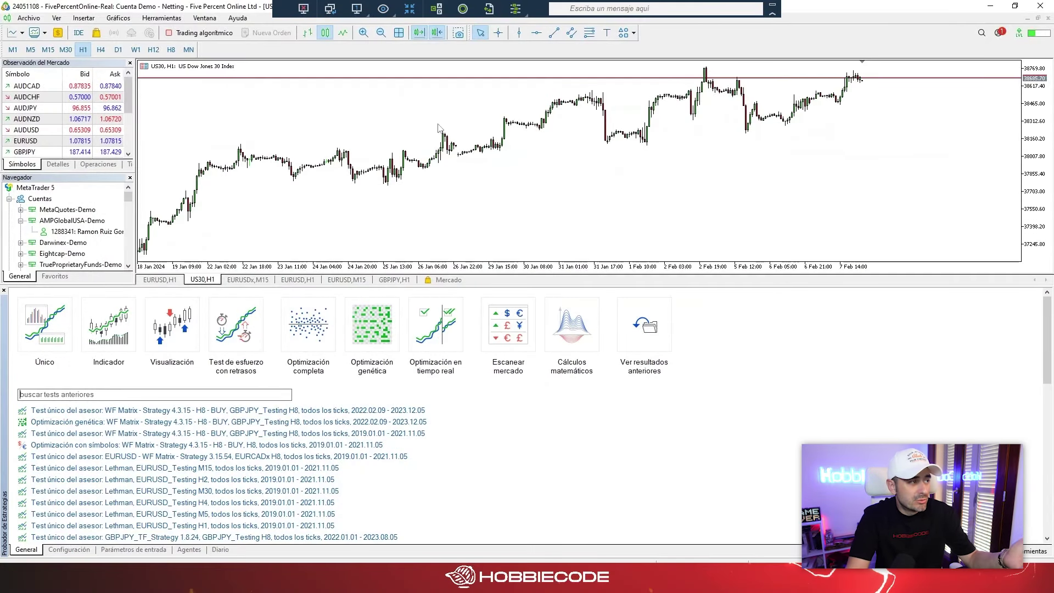
- Open the symbols list in MetaTrader 5, collapse the Custom group and select AUDUSD in the Forex group
click(57, 33)
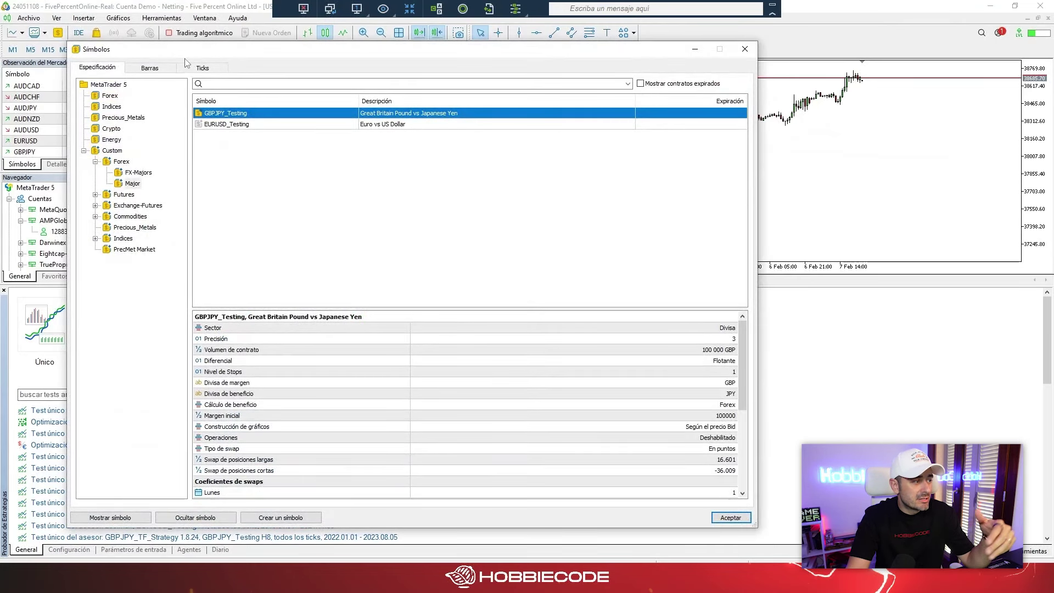
click(84, 152)
click(84, 152)
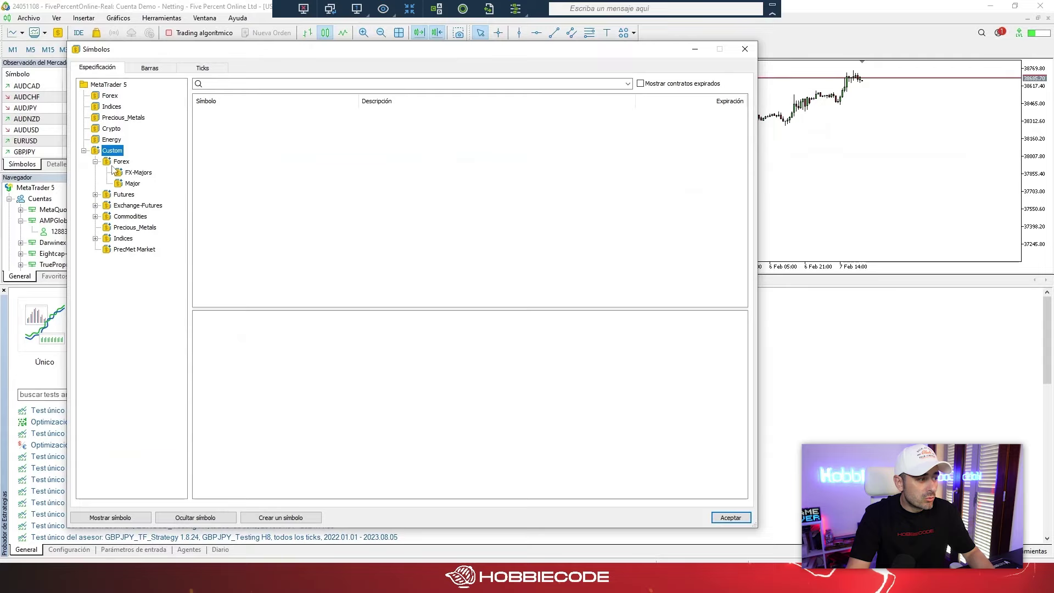
click(85, 153)
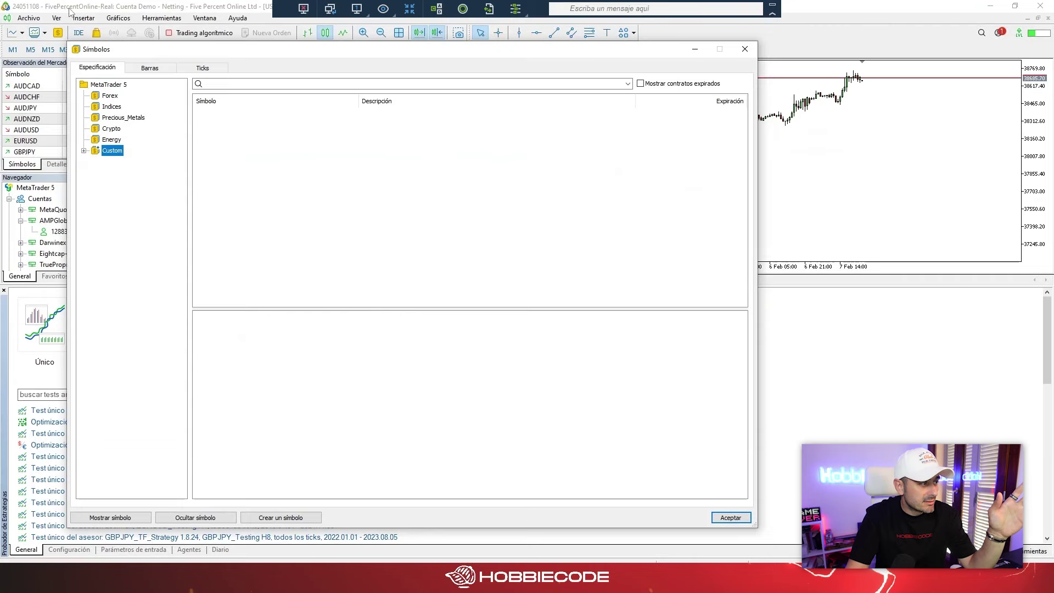
click(111, 97)
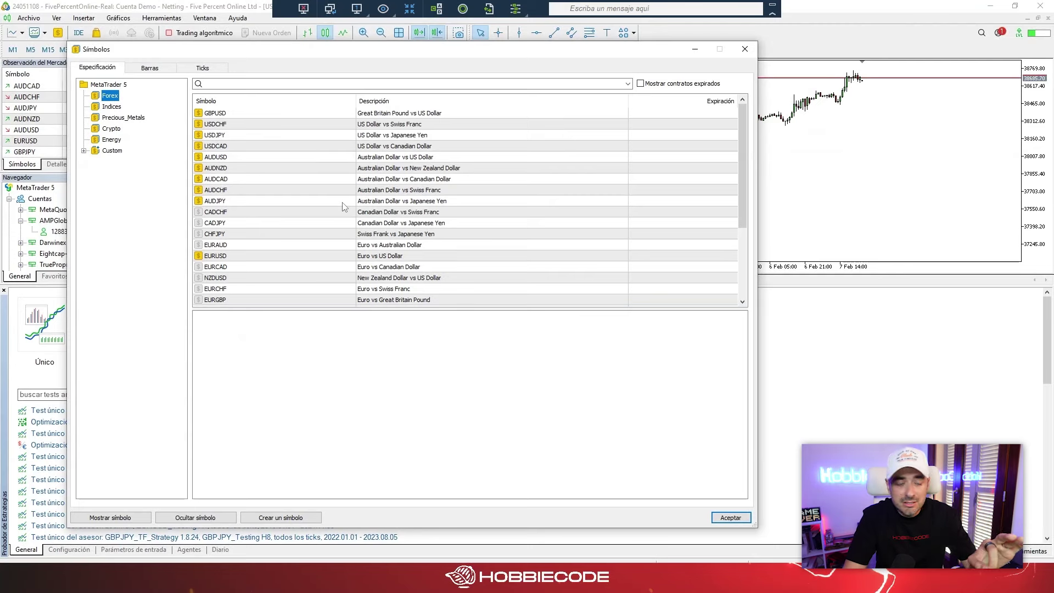
click(223, 157)
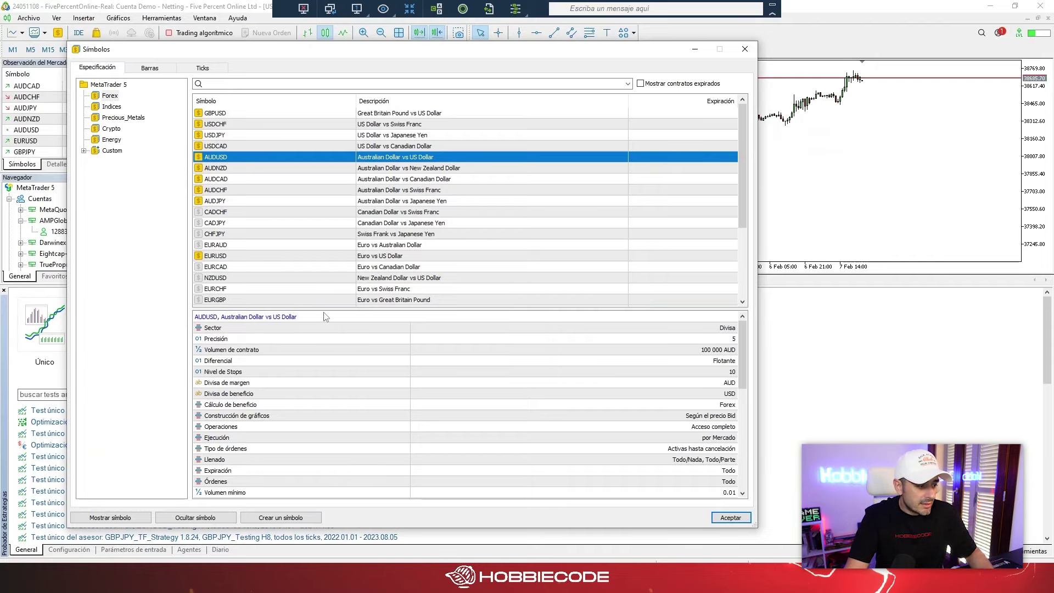
- Enlarge the AUDUSD specification and examine its contract volume, long swap, and limit, step, maximum and minimum volumes
drag(327, 312, 340, 239)
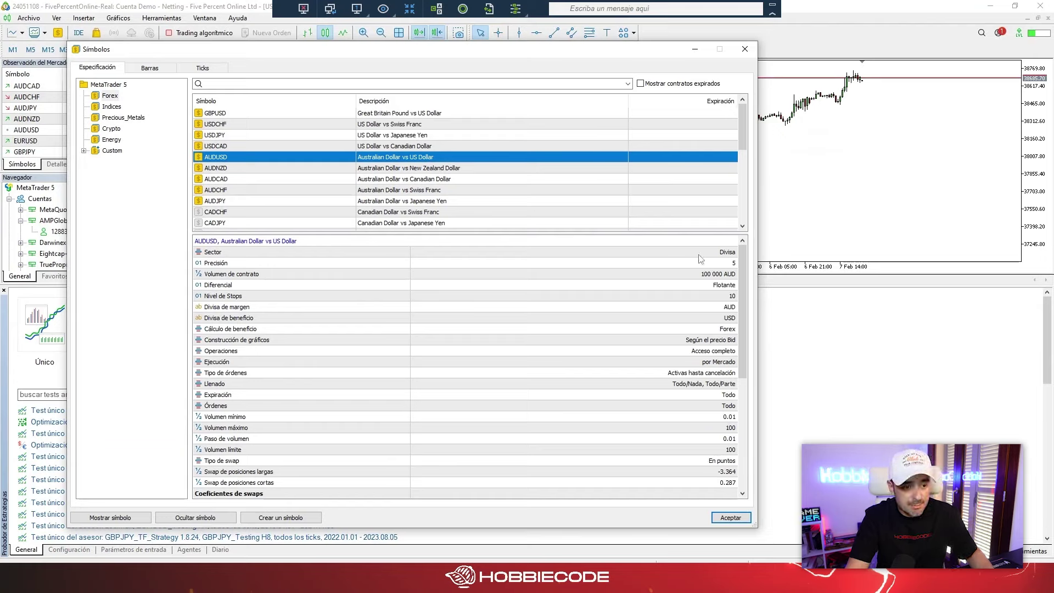
click(730, 276)
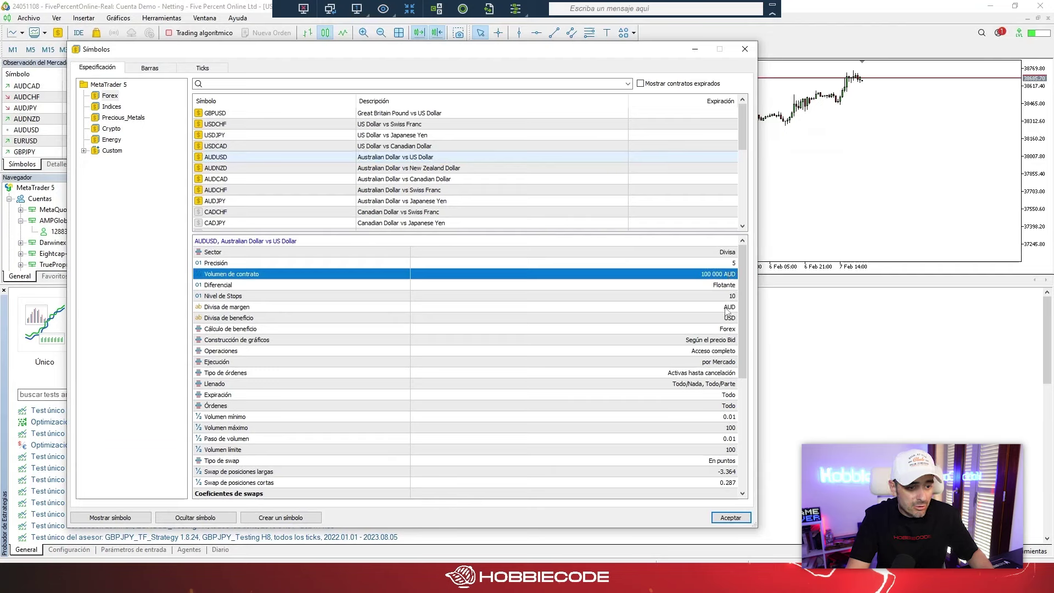
click(719, 474)
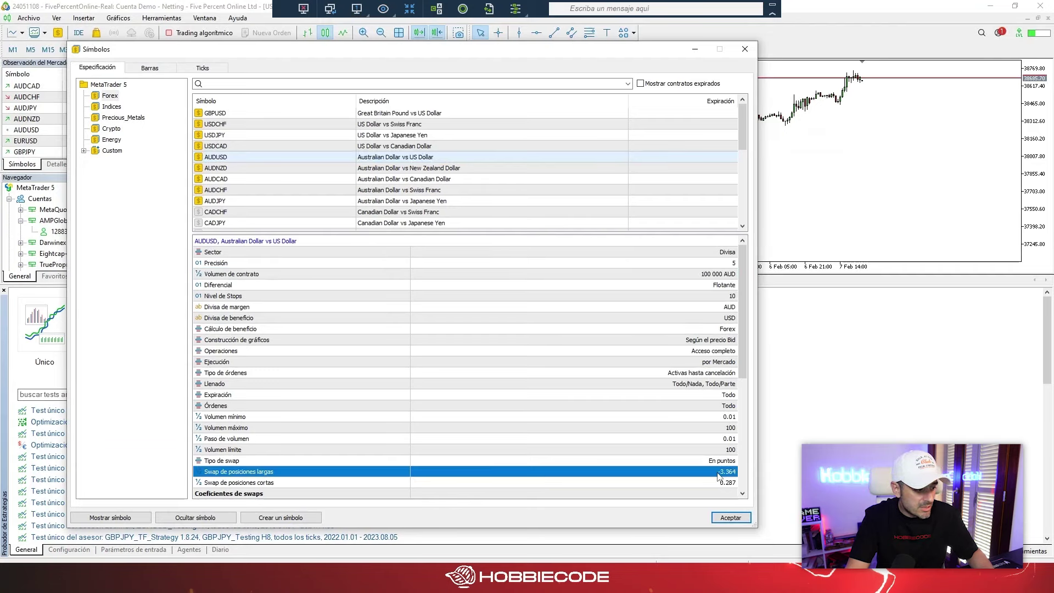
click(721, 452)
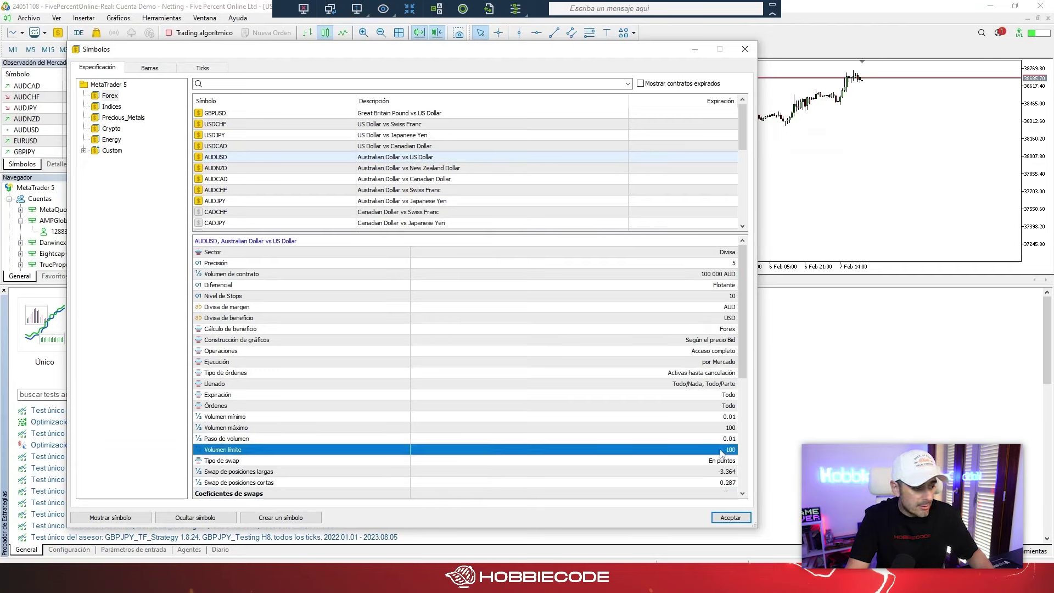
click(722, 439)
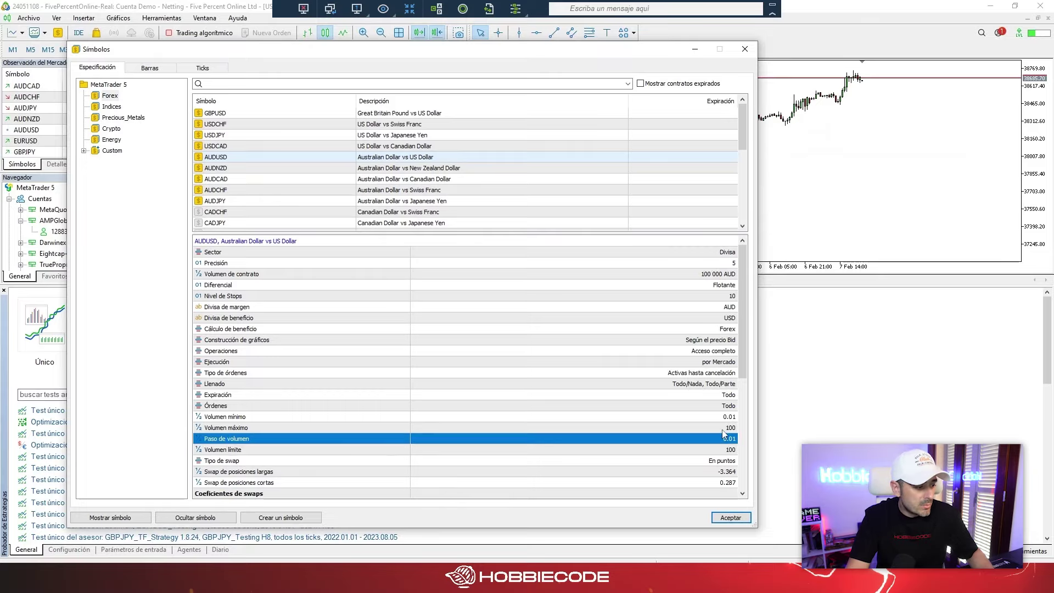
click(723, 428)
click(725, 418)
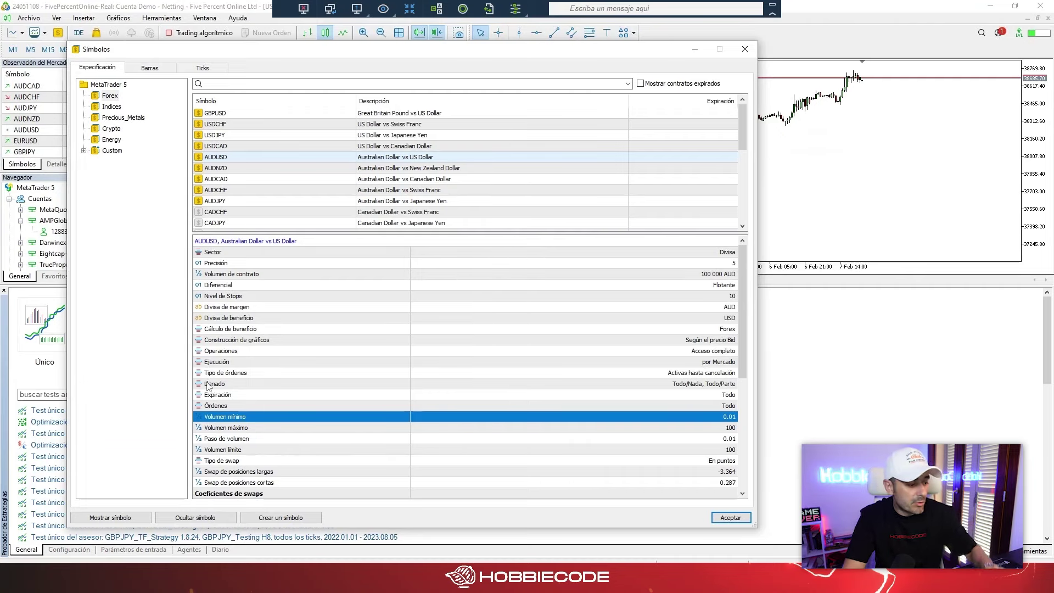
- Start a new custom symbol based on AUDUSD, name it AUDUSD_Test and review its settings
click(234, 156)
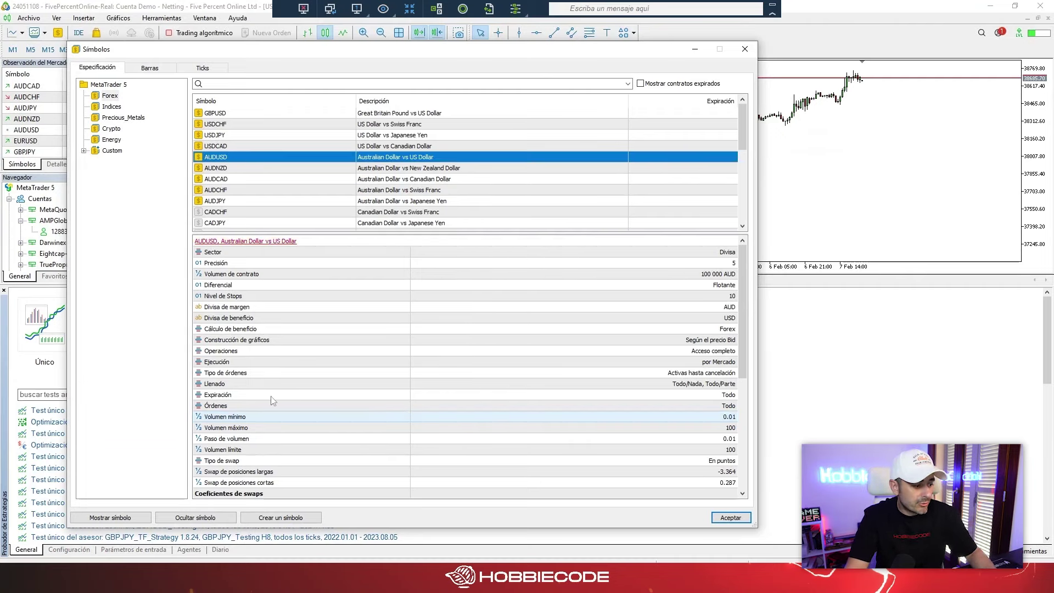
click(272, 519)
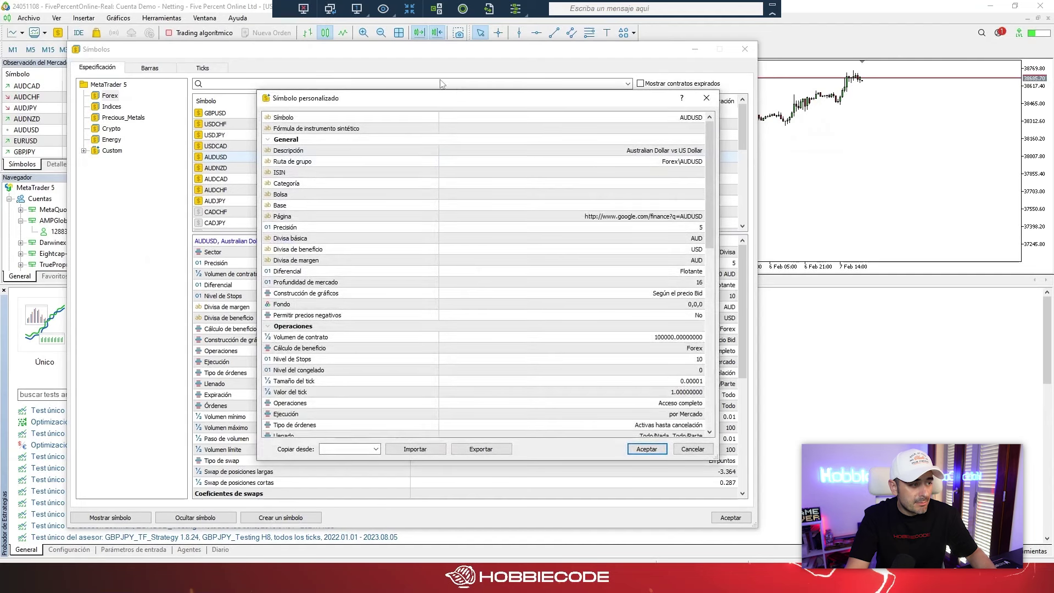
drag(473, 93, 486, 79)
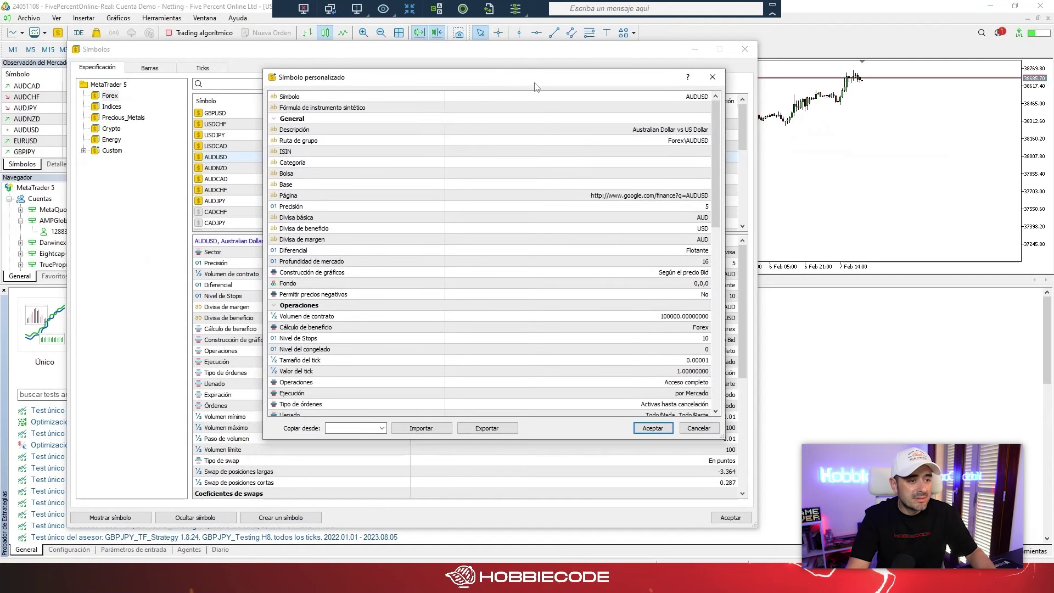
click(700, 98)
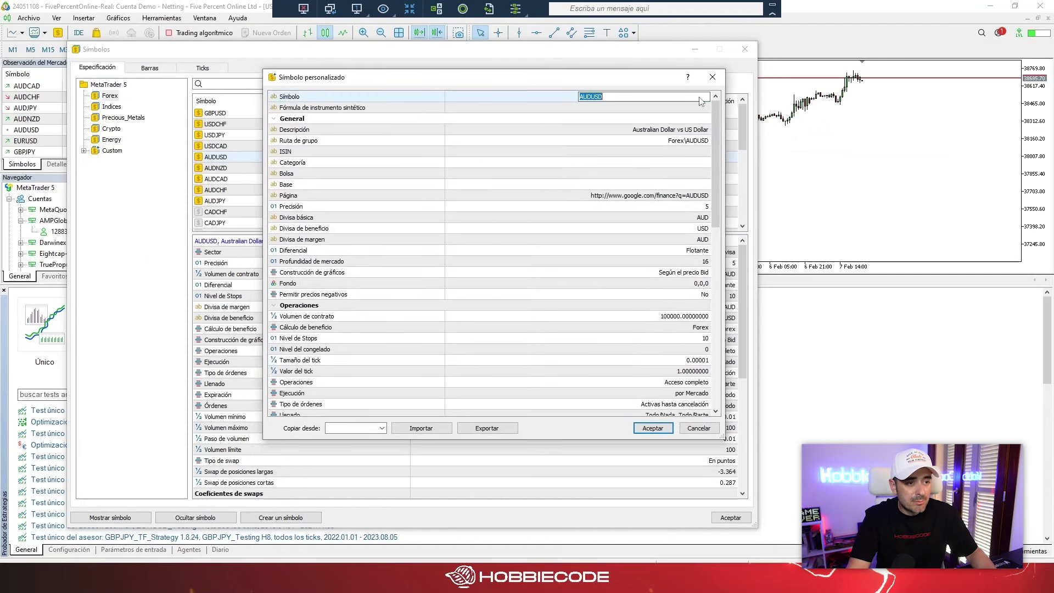
click(700, 98)
text(_)
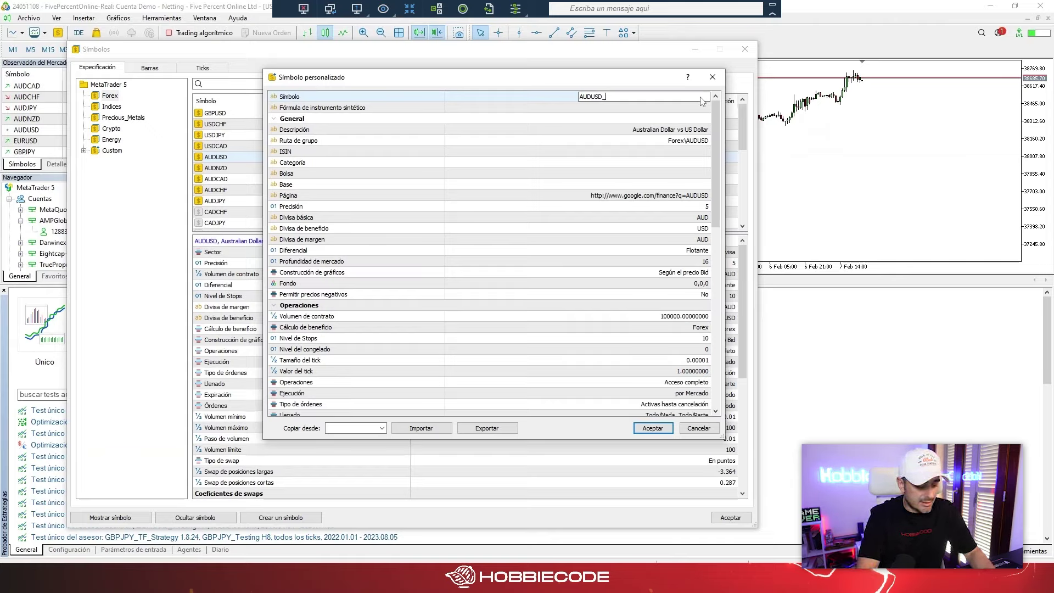
text(Test)
key(Return)
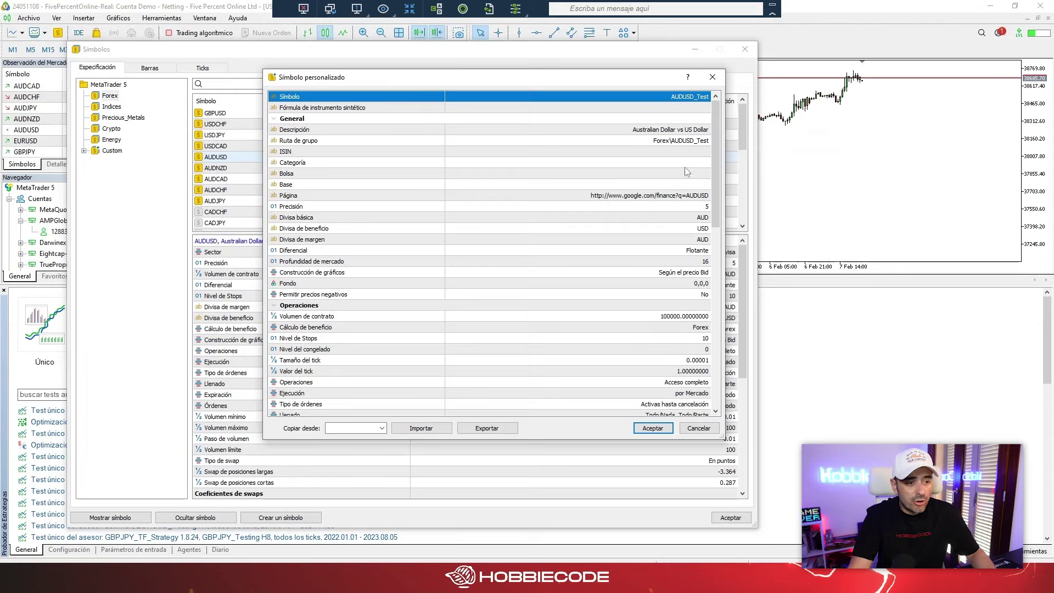
scroll(686, 172, down, 15)
scroll(683, 225, up, 6)
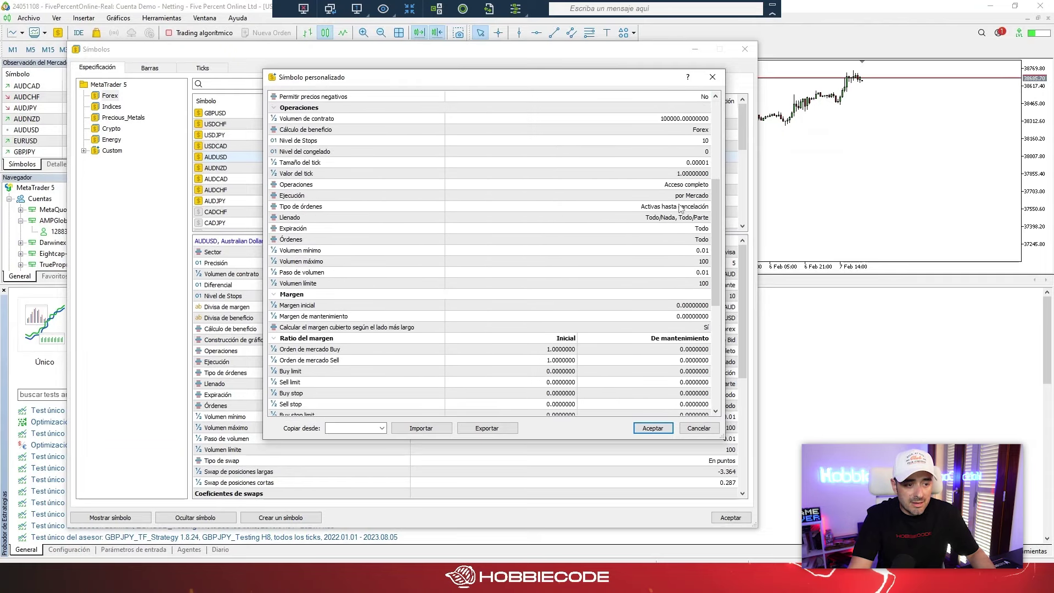
scroll(681, 207, up, 5)
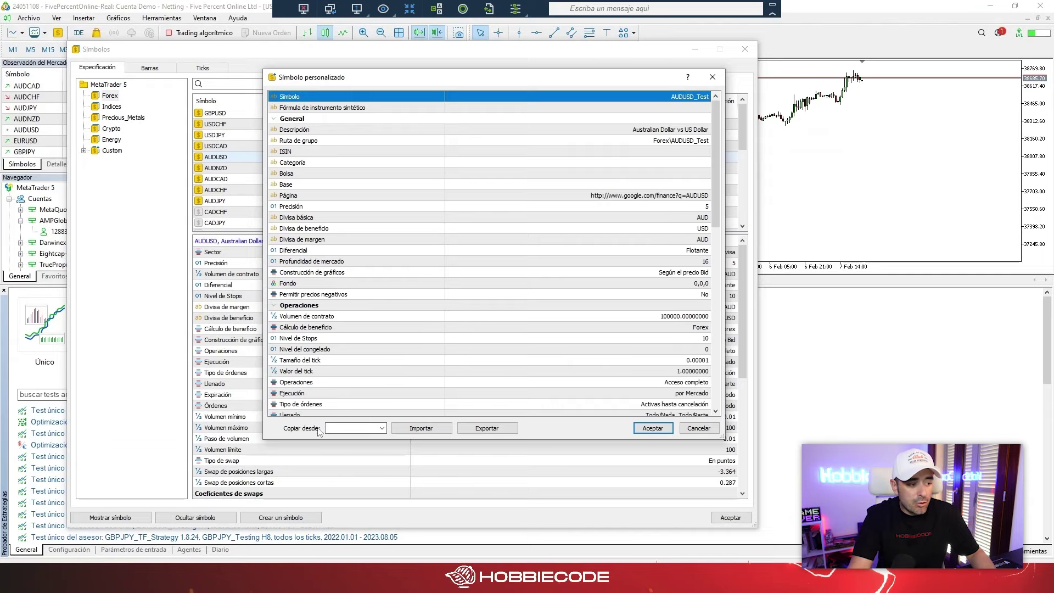
- Copy the specification from the AUDUSD symbol into the custom symbol and set the symbol name back to AUDUSD_Test
click(381, 429)
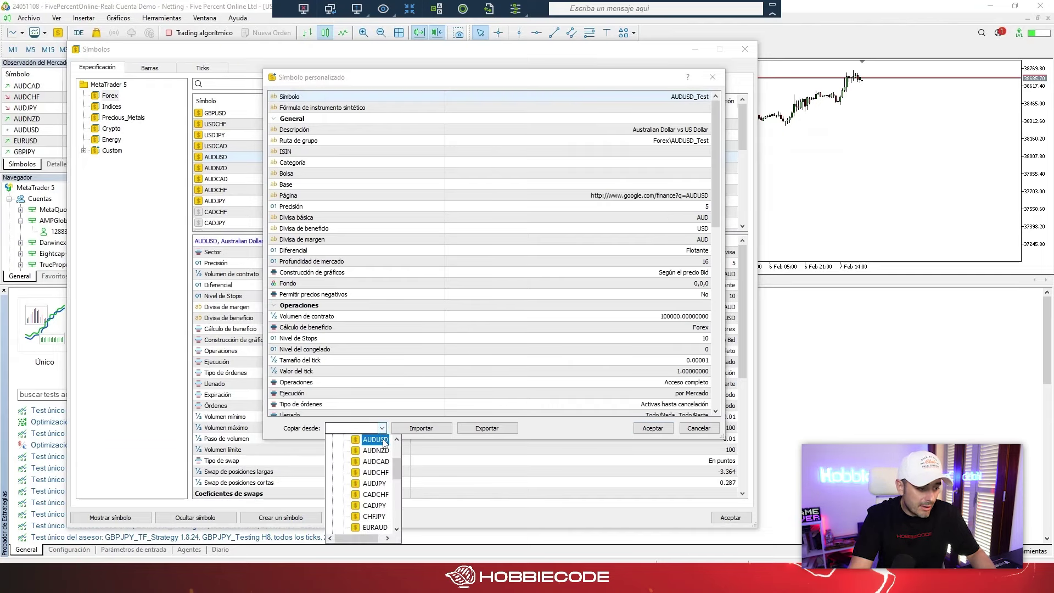
click(376, 440)
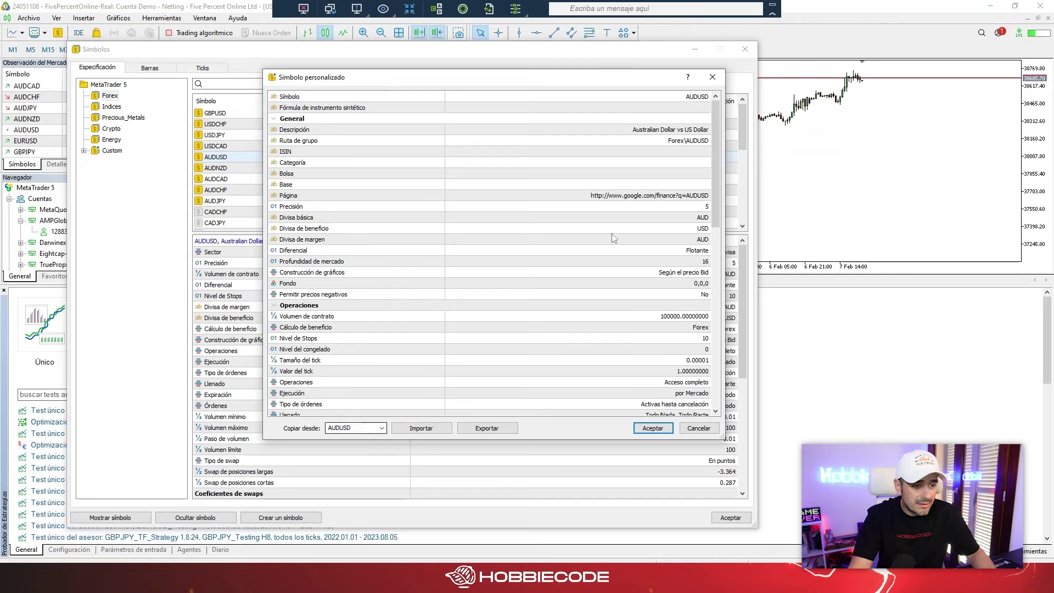
click(694, 99)
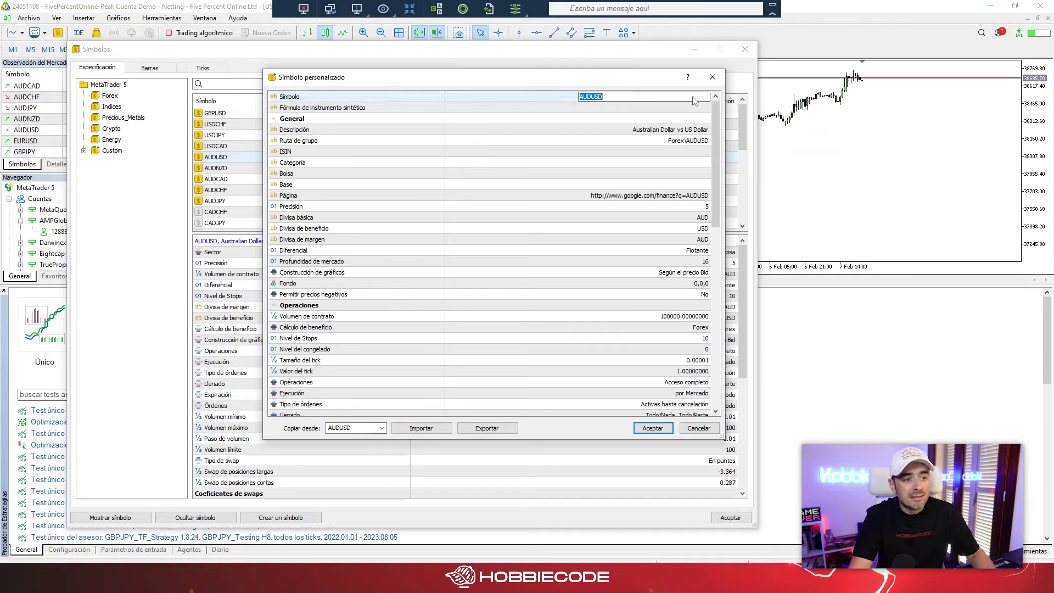
click(697, 100)
text(_Test)
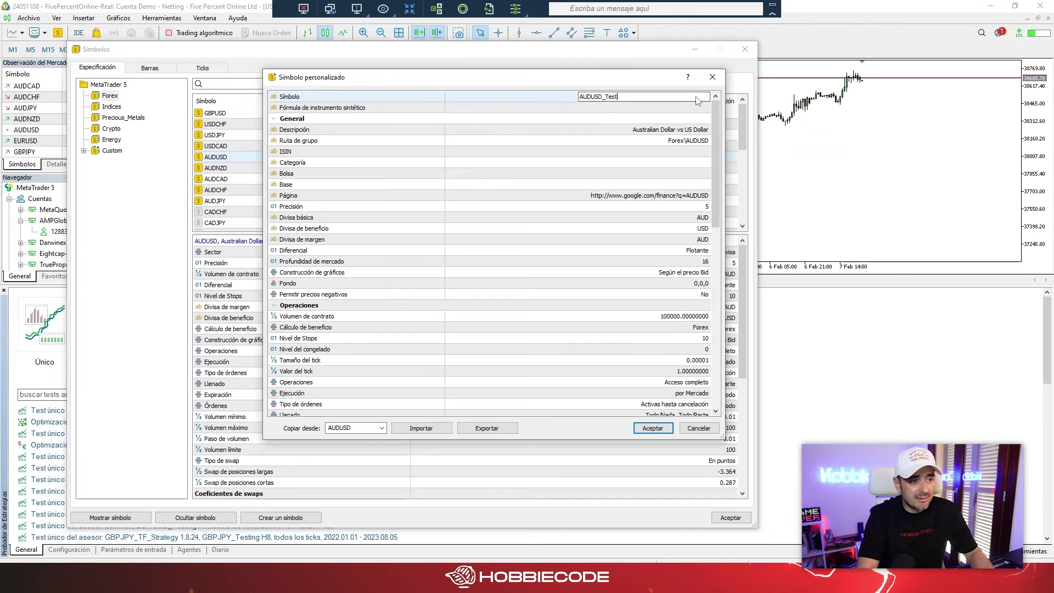
key(Return)
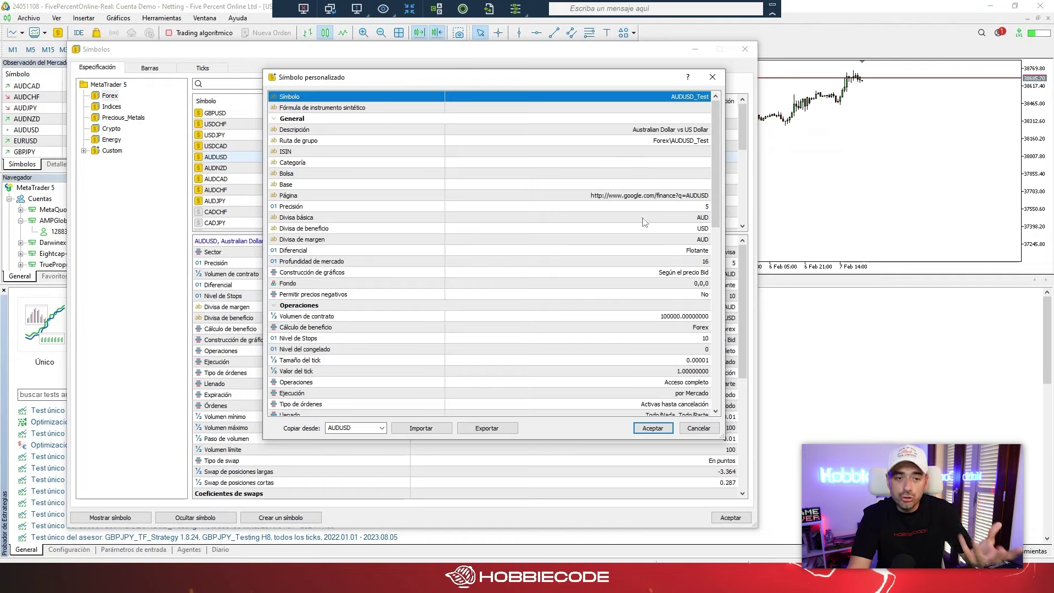
- Create the custom symbol without importing a JSON file and add AUDUSD_Test to the Market Watch
click(424, 433)
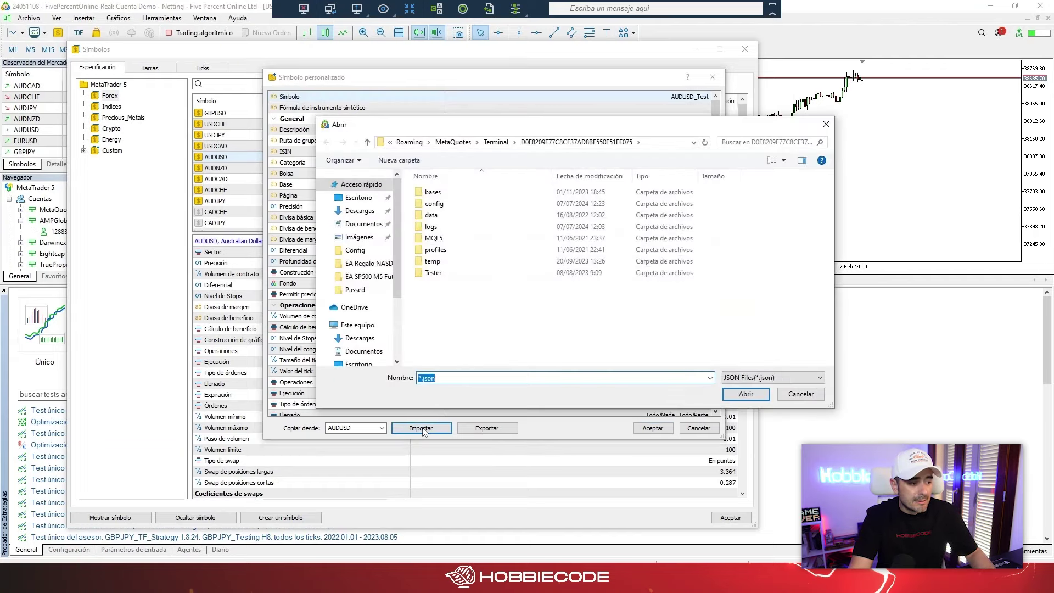
click(816, 399)
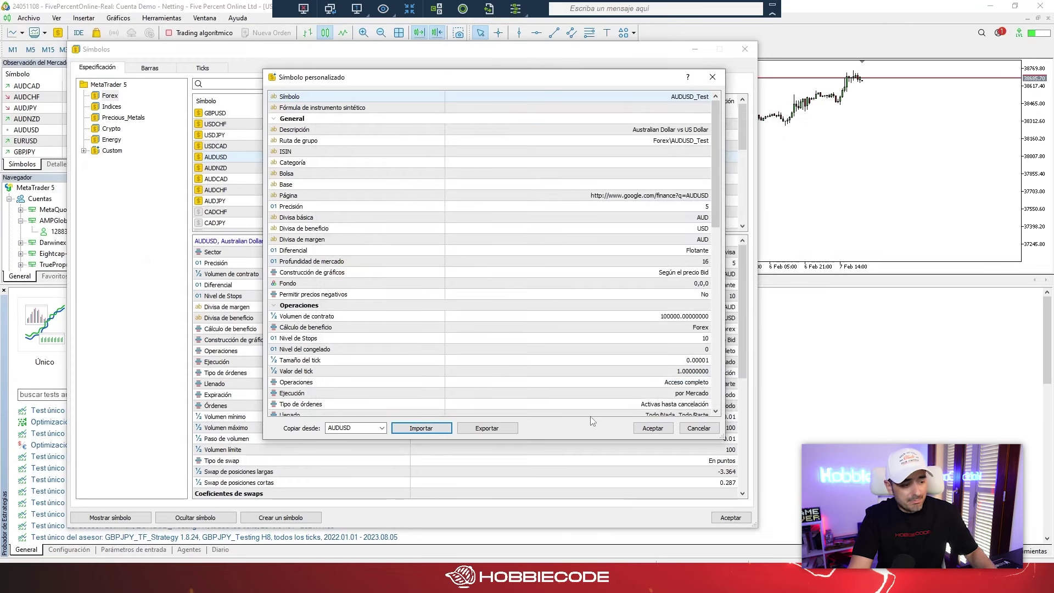
click(652, 429)
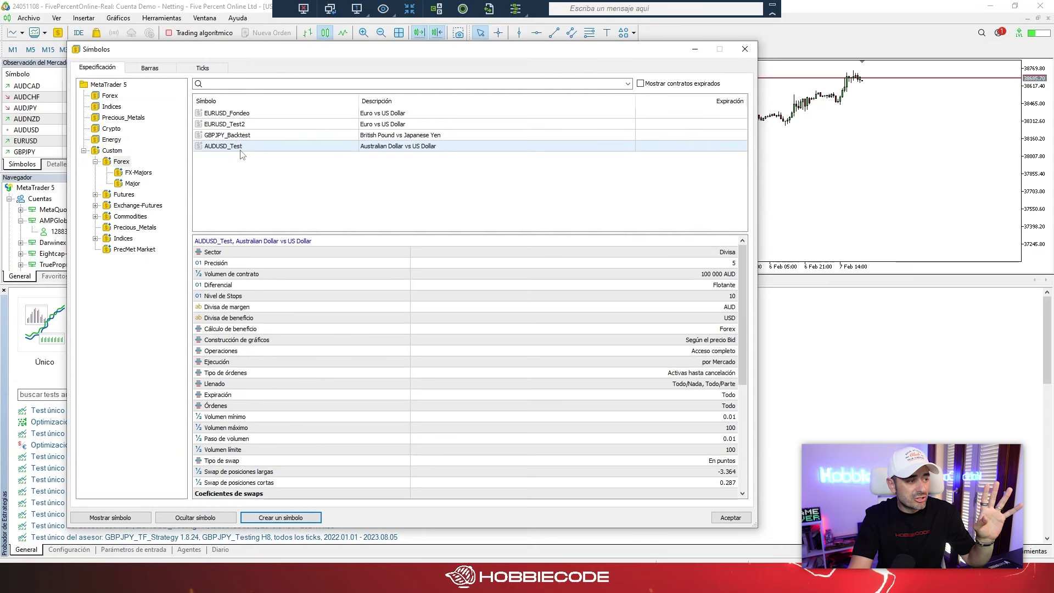
double_click(240, 149)
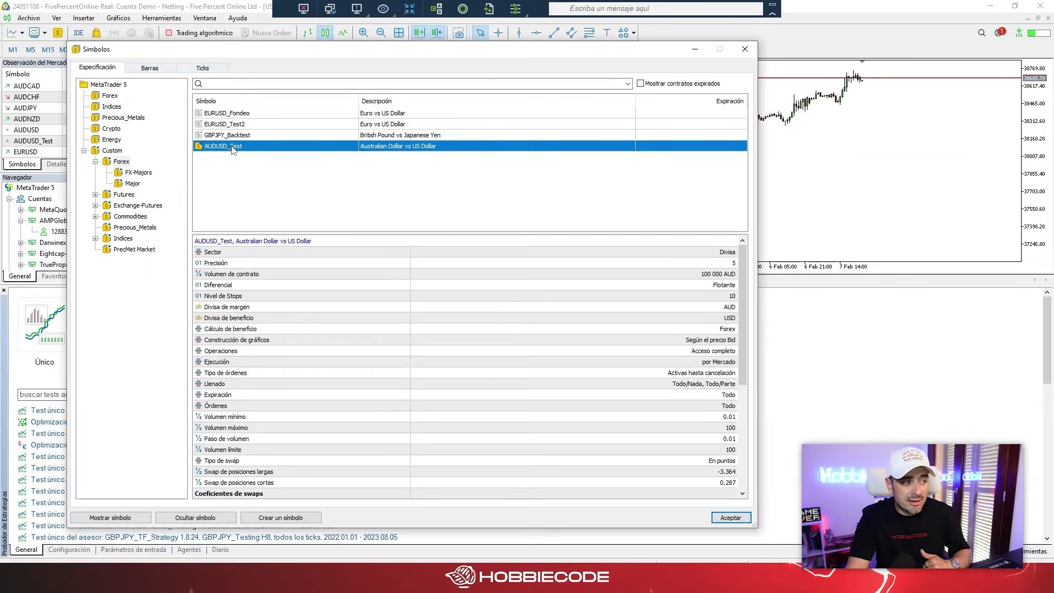
- Import the ticks from the AUDUSD_DatosTick_UTCPlus2 file in the MT5\Datos\AUDUSD folder into the AUDUSD_Test symbol
click(203, 67)
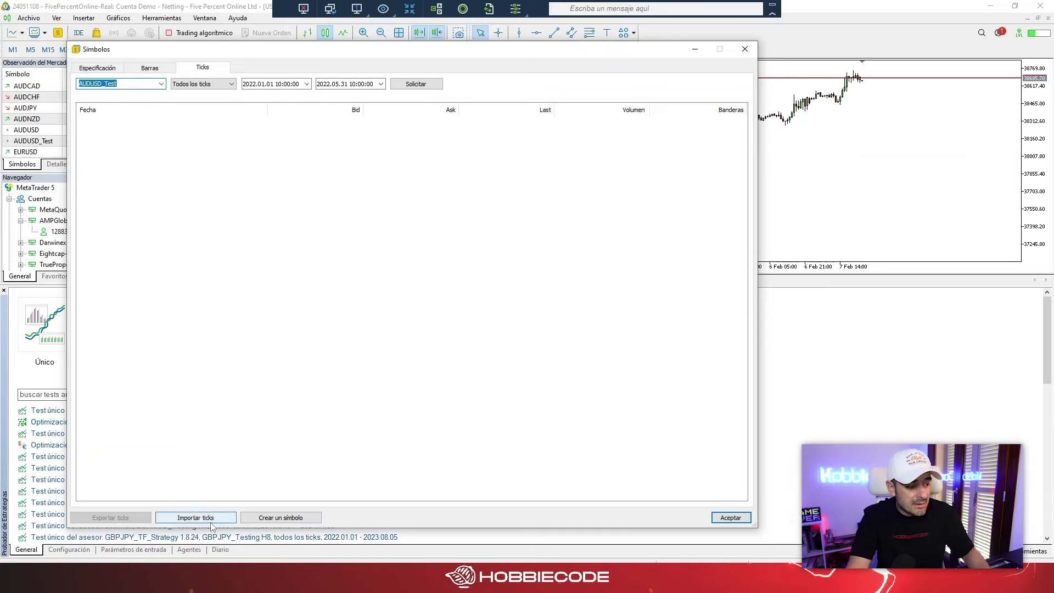
click(196, 518)
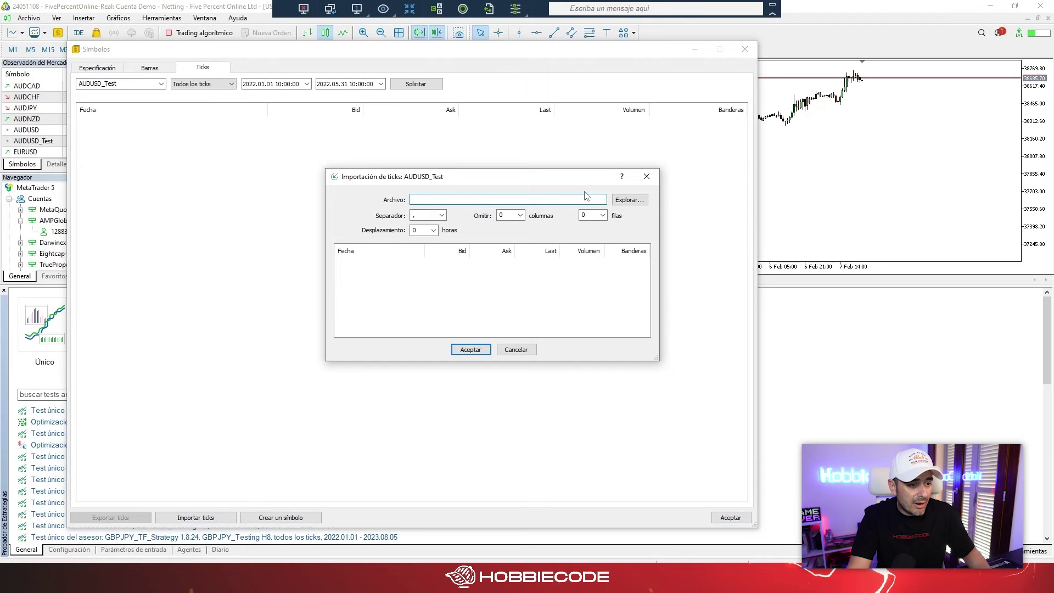
click(619, 205)
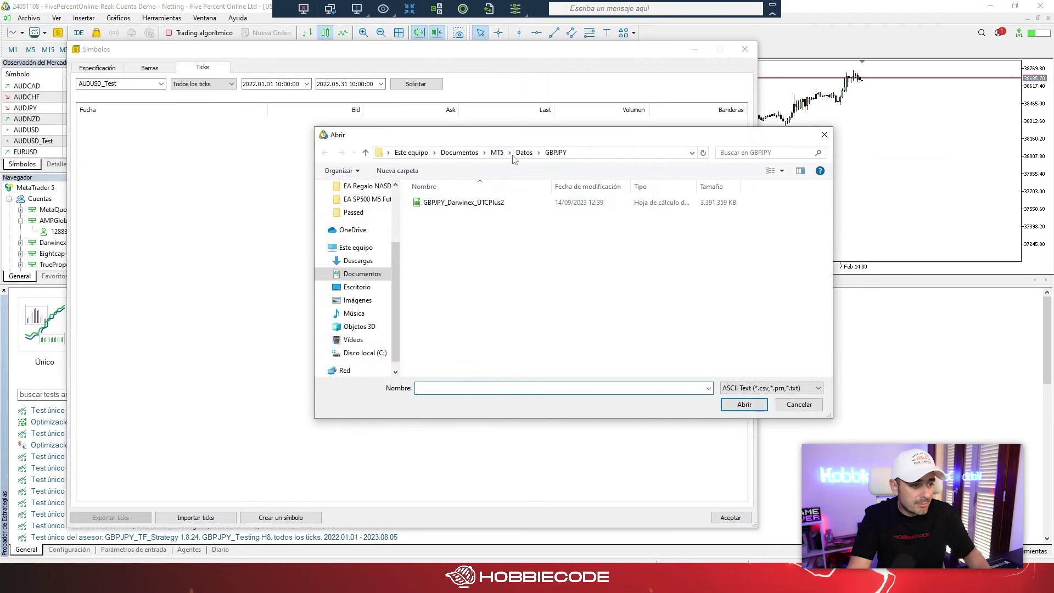
double_click(448, 214)
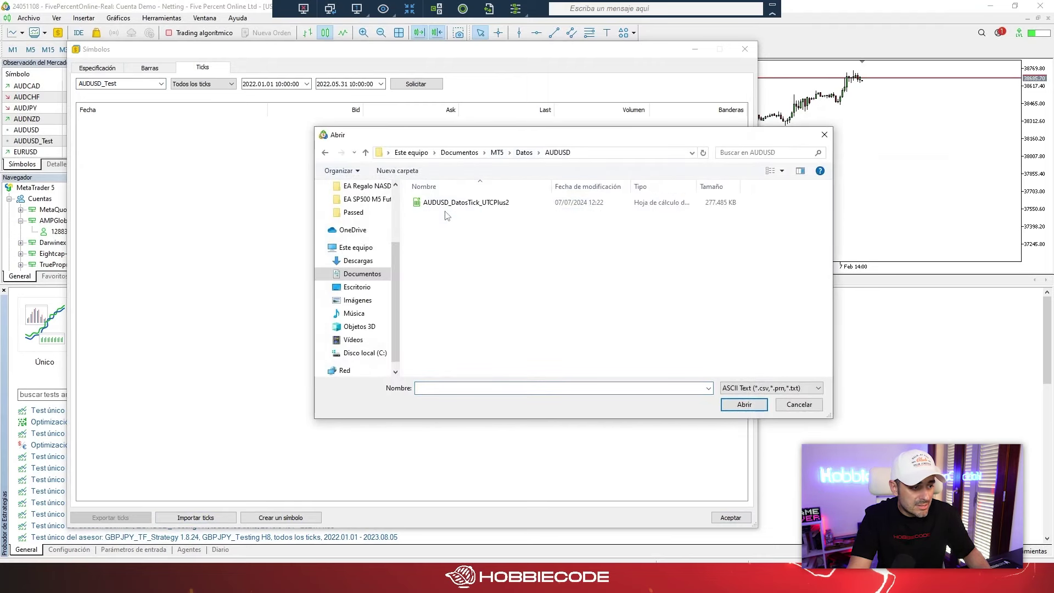
double_click(459, 204)
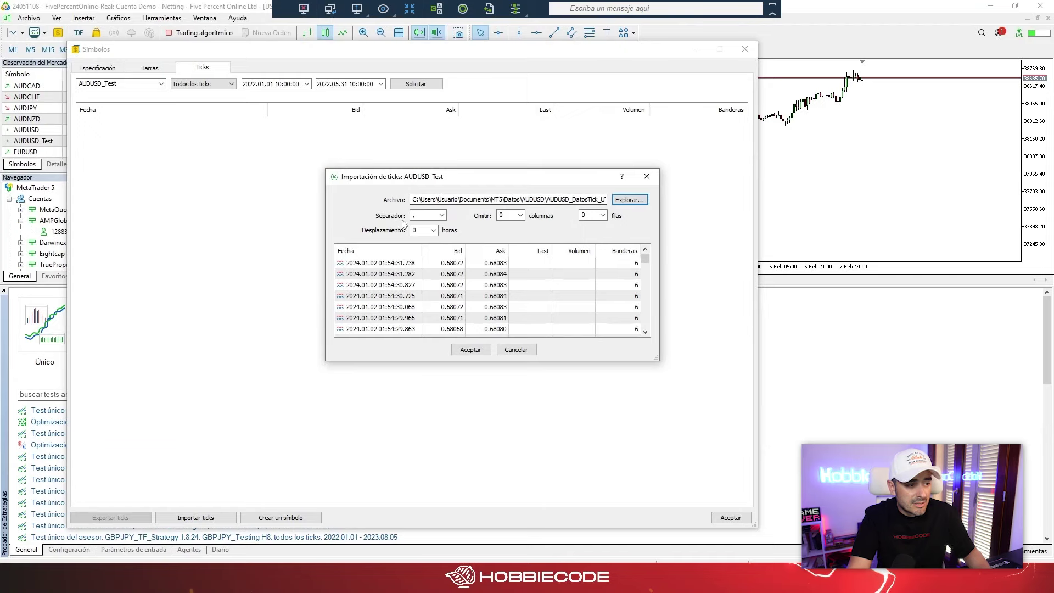
scroll(485, 286, down, 10)
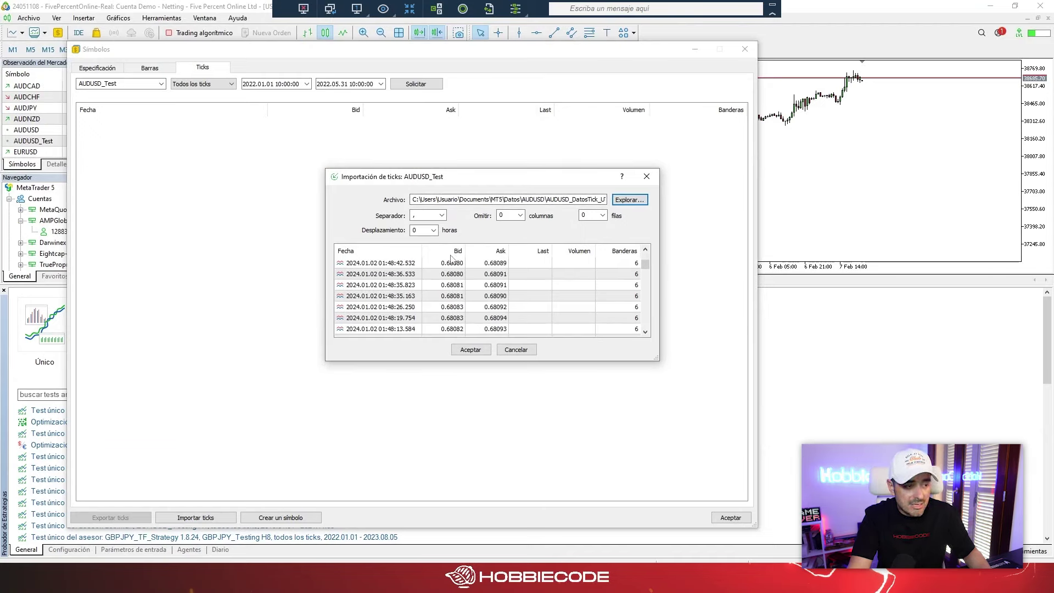
click(479, 352)
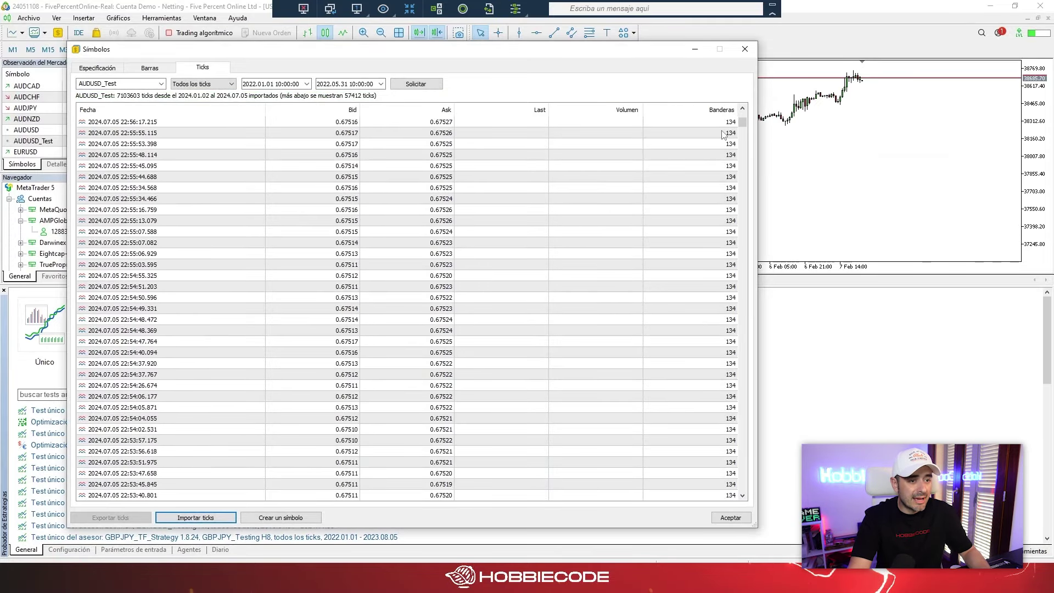
- Look through the imported AUDUSD_Test ticks and close the symbols window
scroll(744, 113, down, 10)
scroll(743, 113, up, 10)
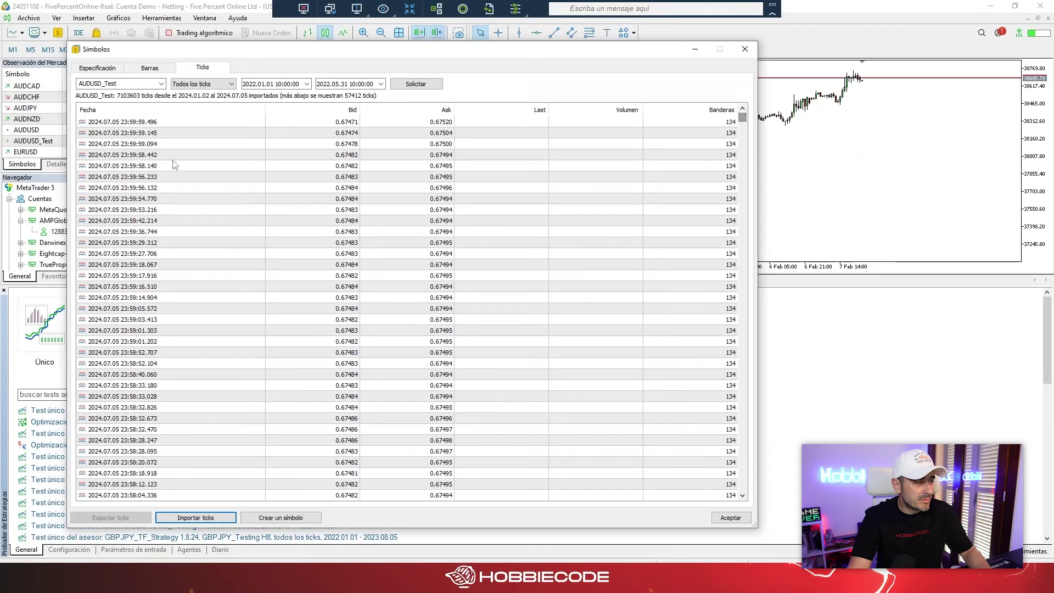
click(155, 133)
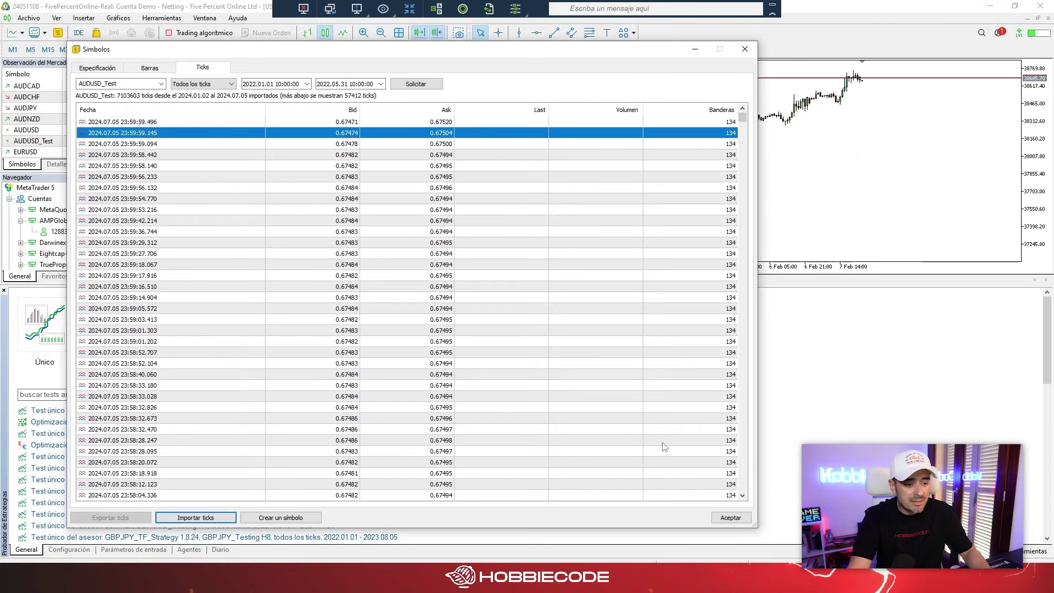
click(730, 518)
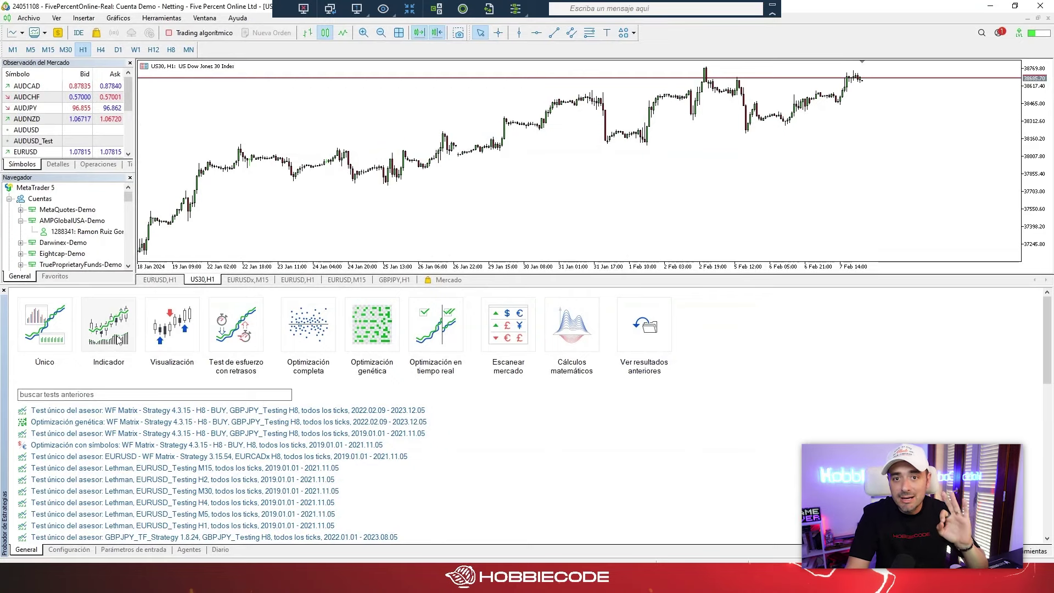
- Open the single test configuration in the strategy tester and locate AUDUSD_Test among the custom Forex symbols
click(48, 336)
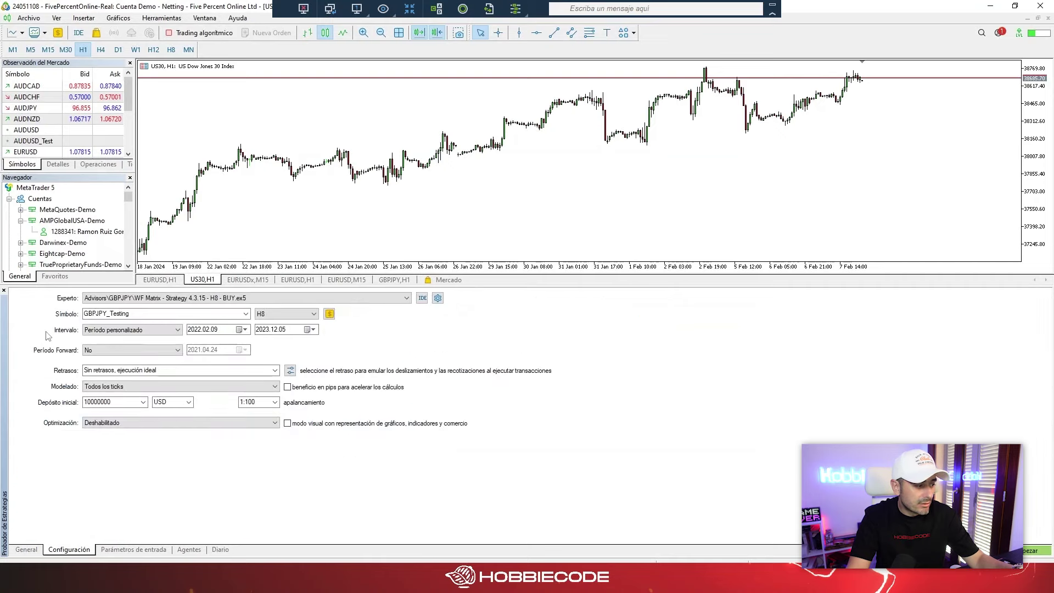
click(247, 314)
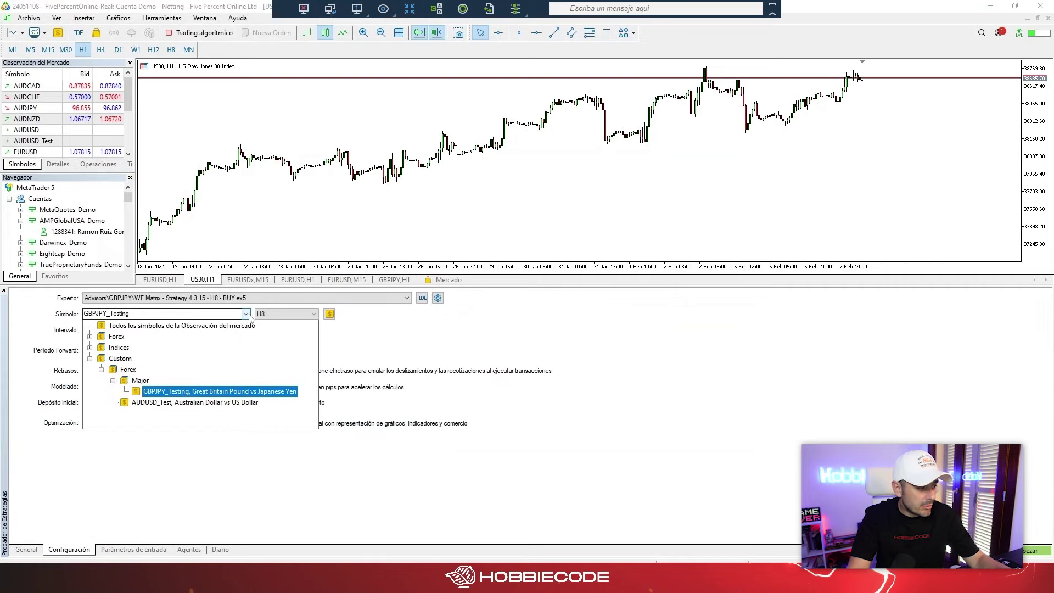
click(114, 381)
click(159, 392)
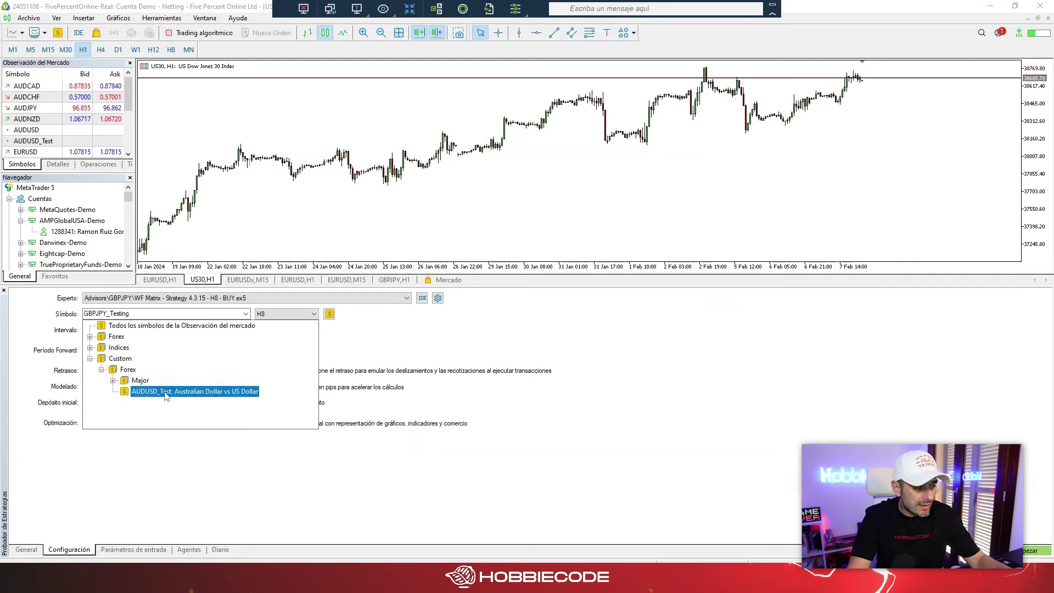
click(163, 393)
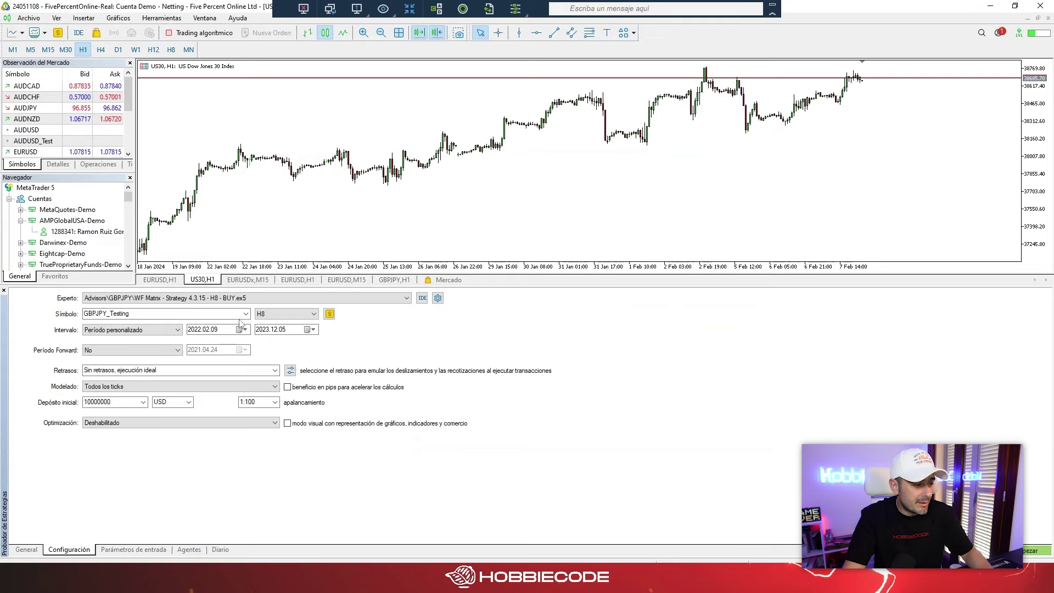
- Review the test's available experts and timeframes, keep H8, and check the start and end dates of the custom interval
click(278, 298)
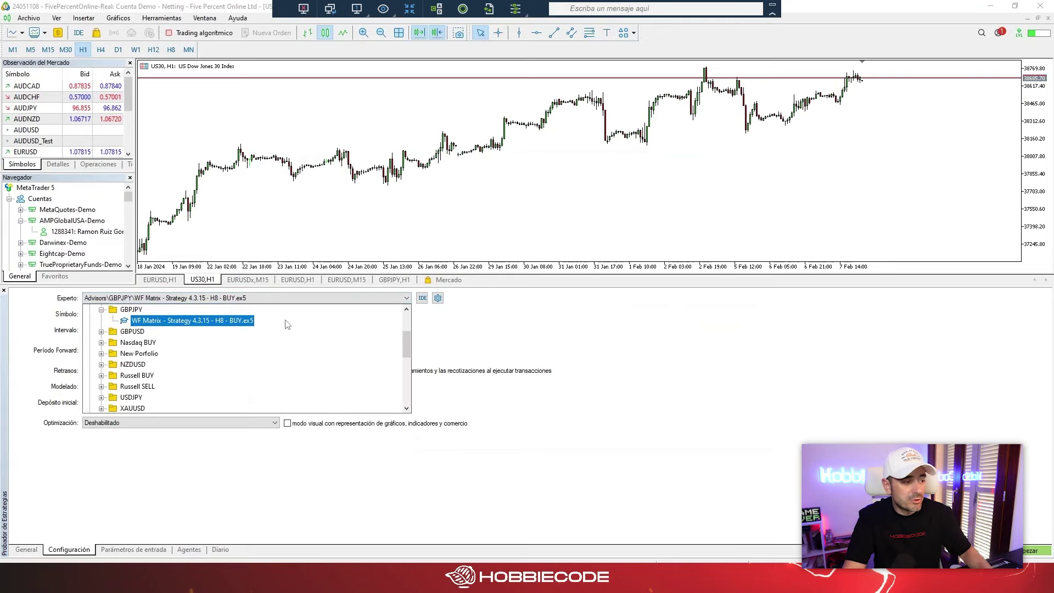
click(347, 307)
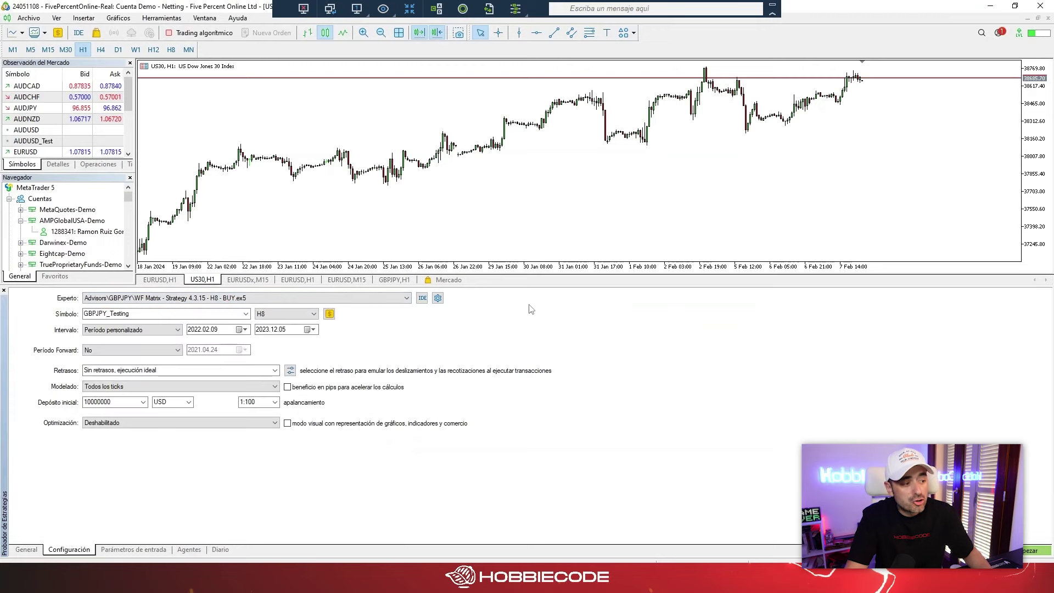
click(304, 313)
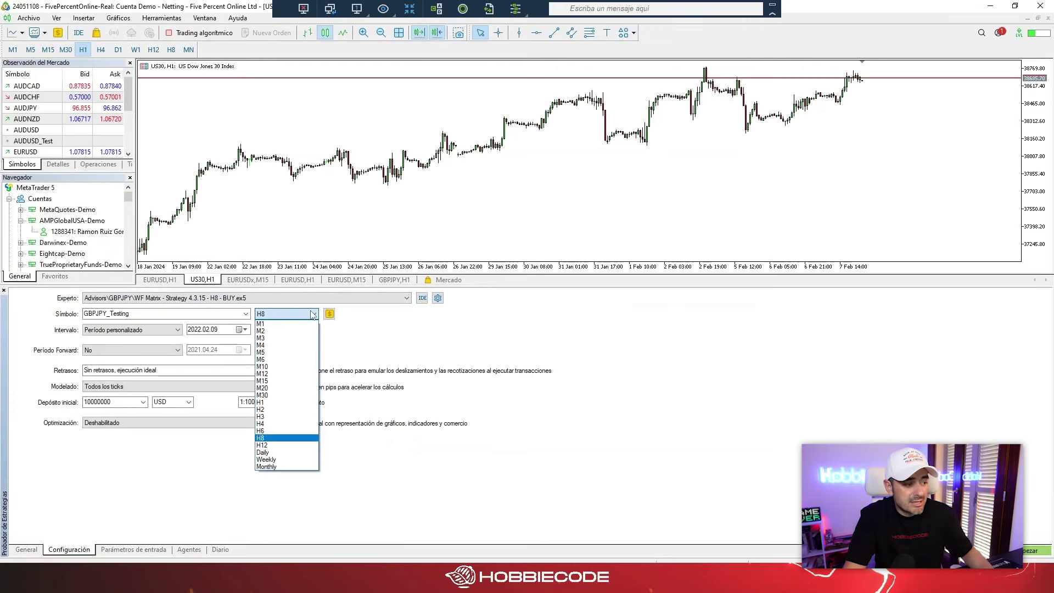
click(271, 438)
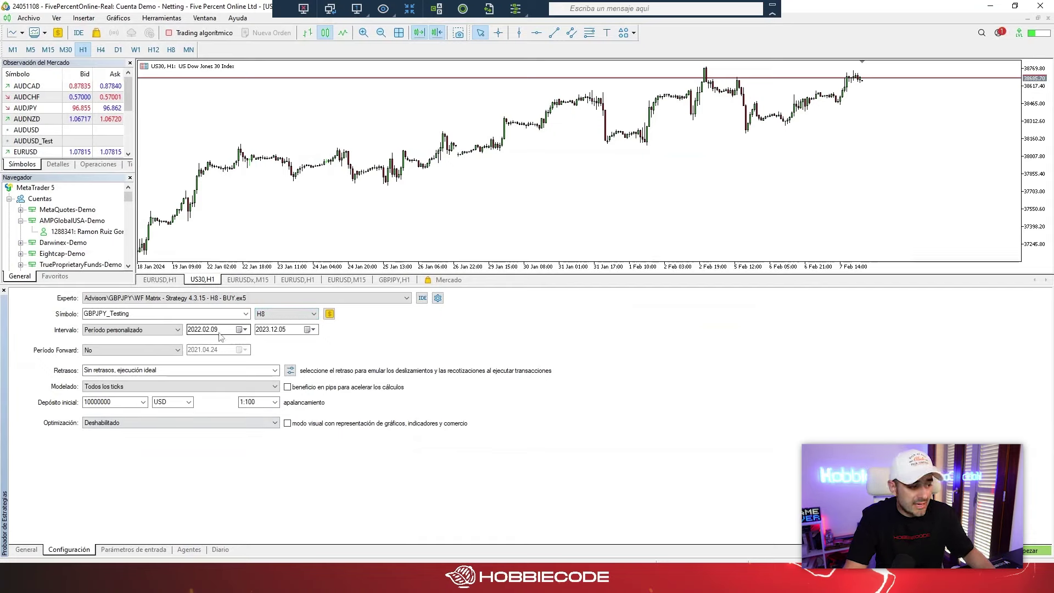
click(280, 332)
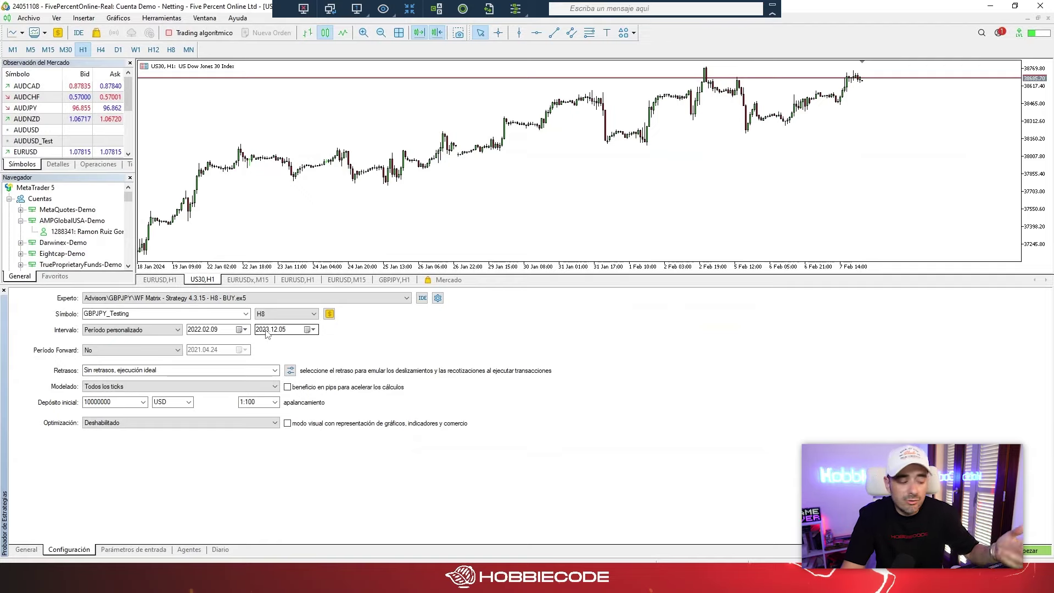
click(197, 332)
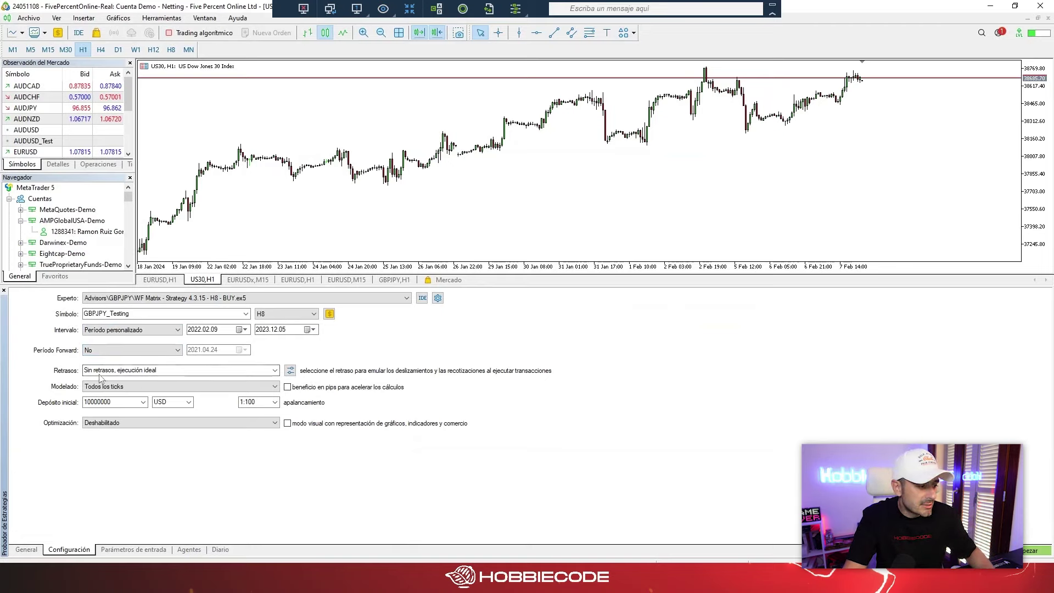
- Examine the available execution delay options and tick modelling modes for the test
click(142, 372)
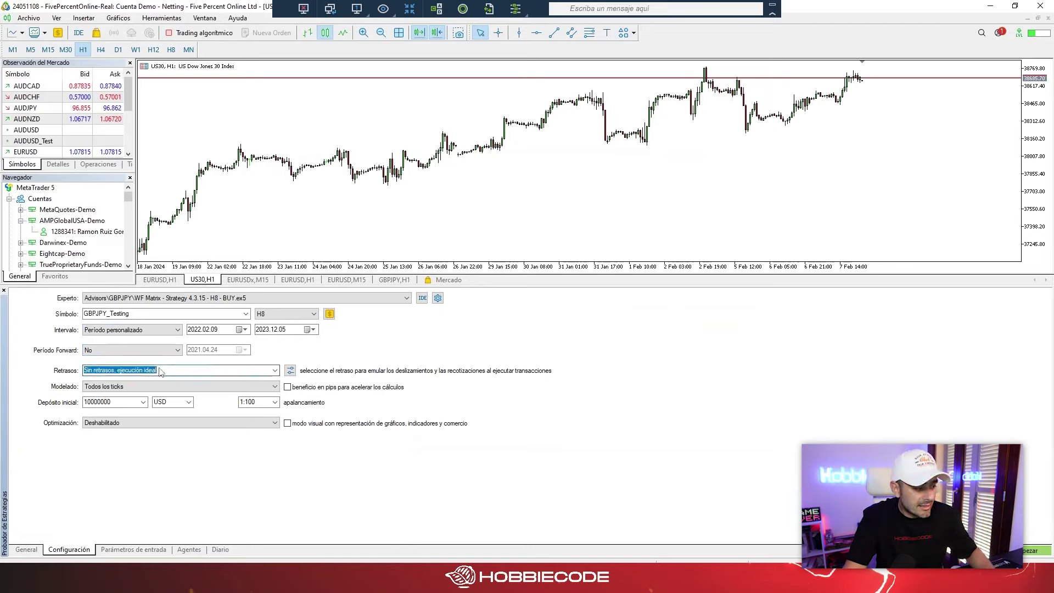
click(275, 371)
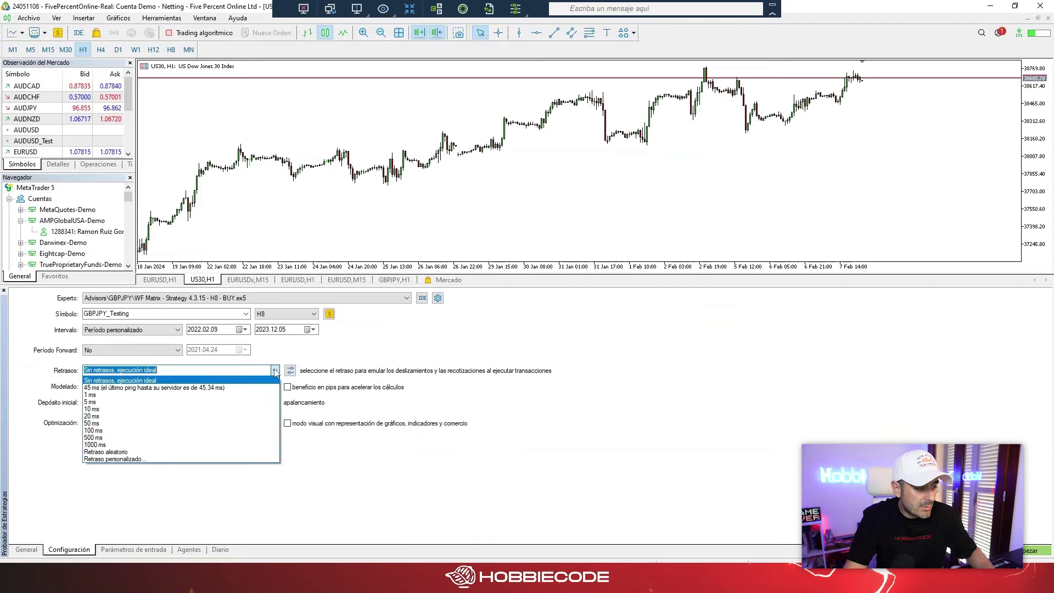
click(275, 371)
click(184, 372)
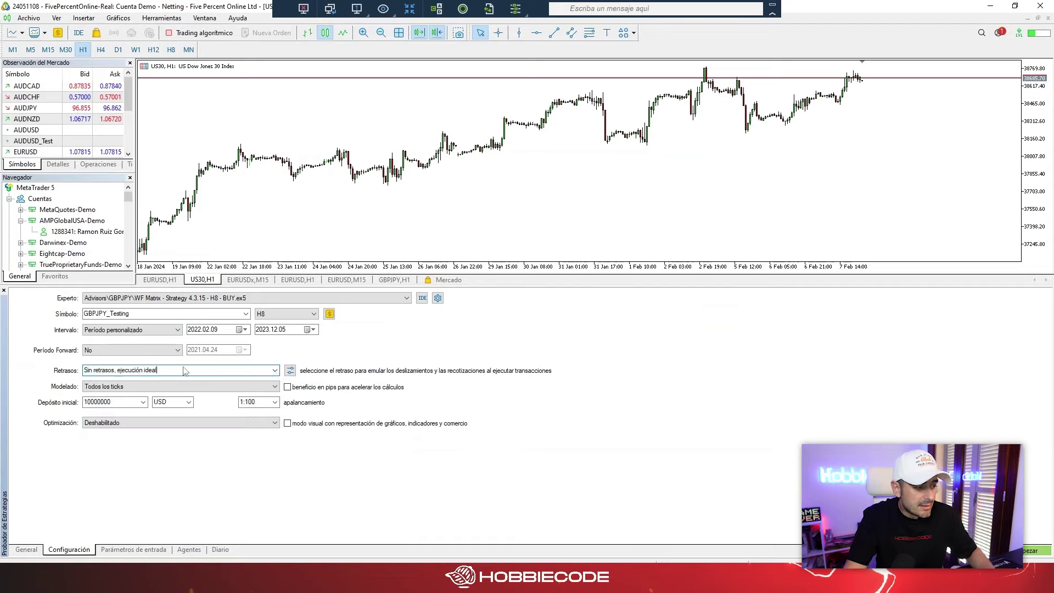
click(276, 371)
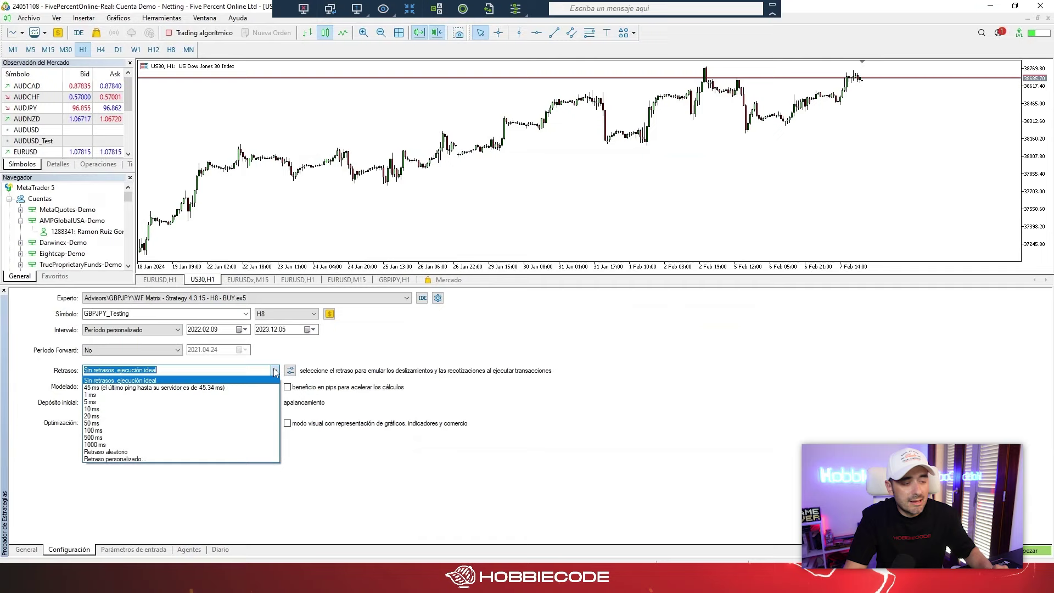
click(275, 371)
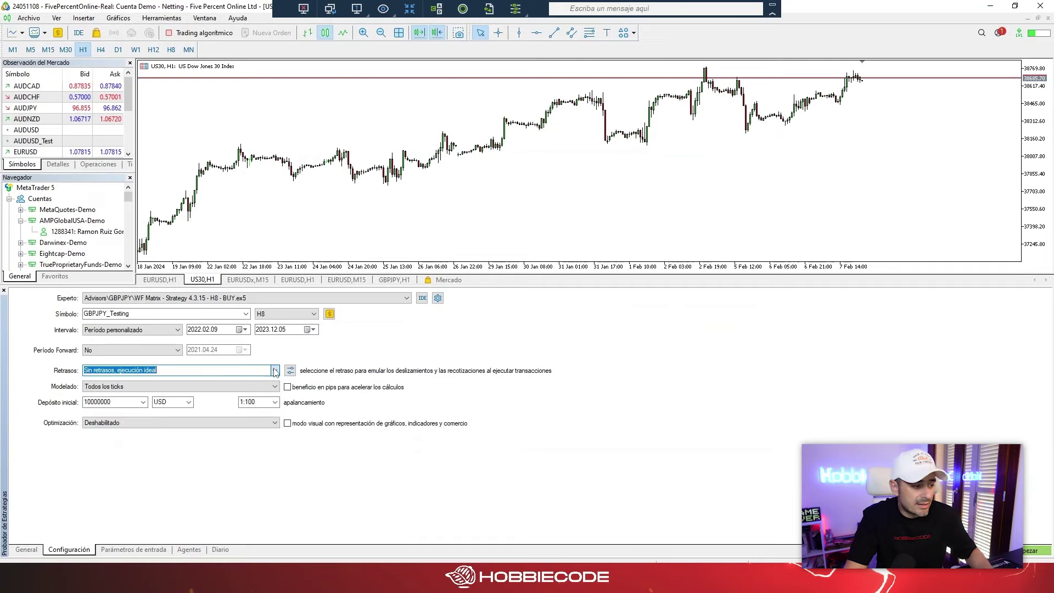
click(533, 365)
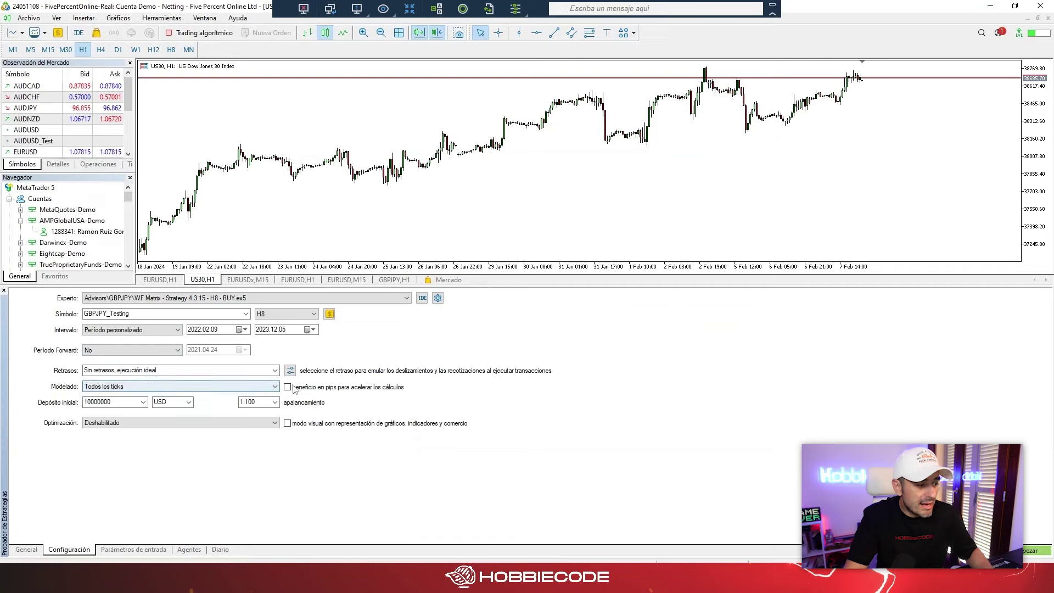
click(275, 386)
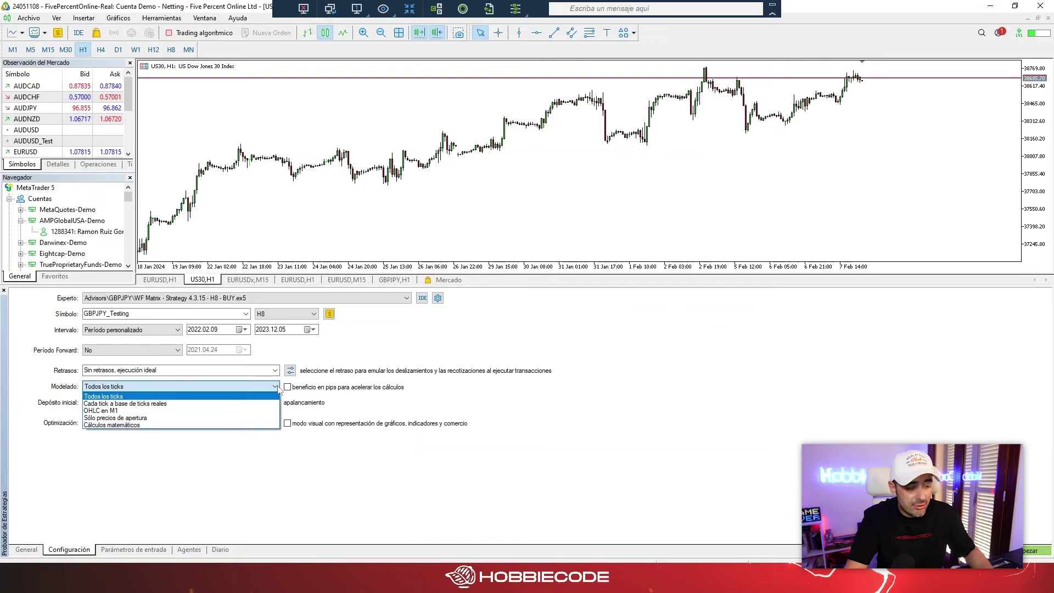
click(278, 388)
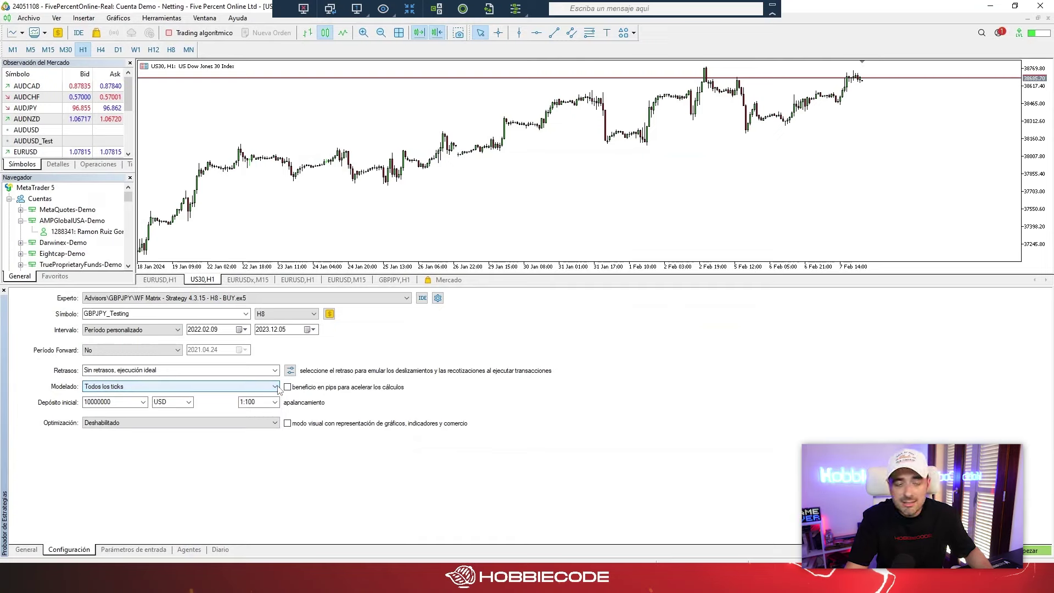